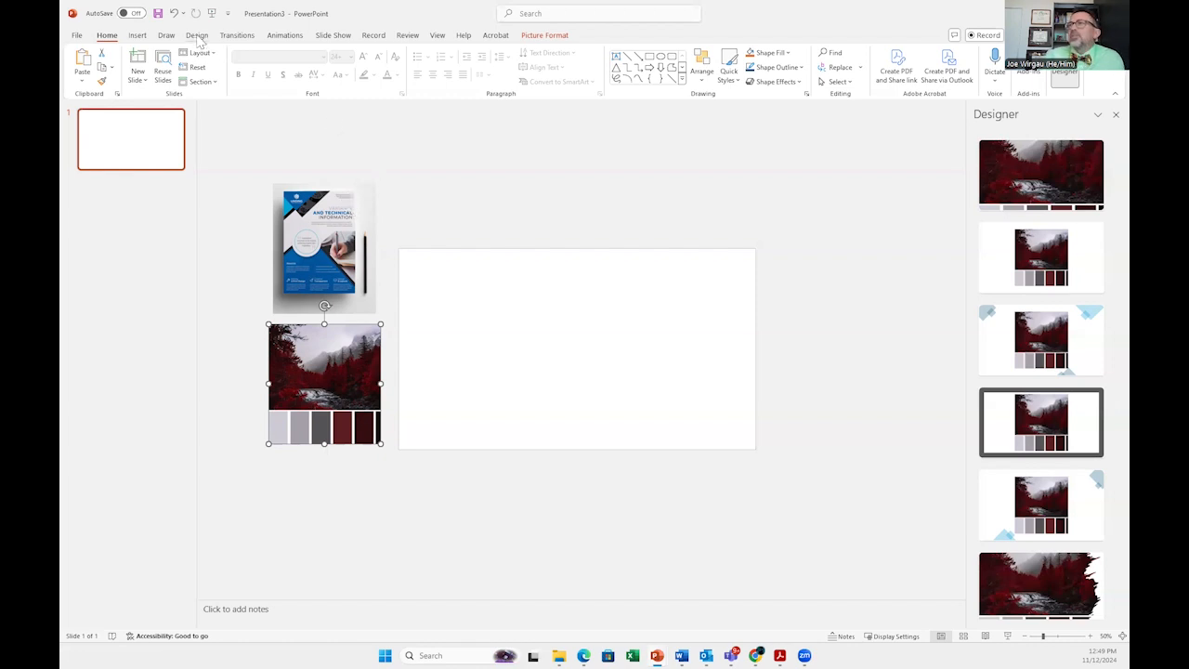
# Step: Set a custom slide size of 36 in wide by 48 in high in portrait orientation
pyautogui.click(197, 38)
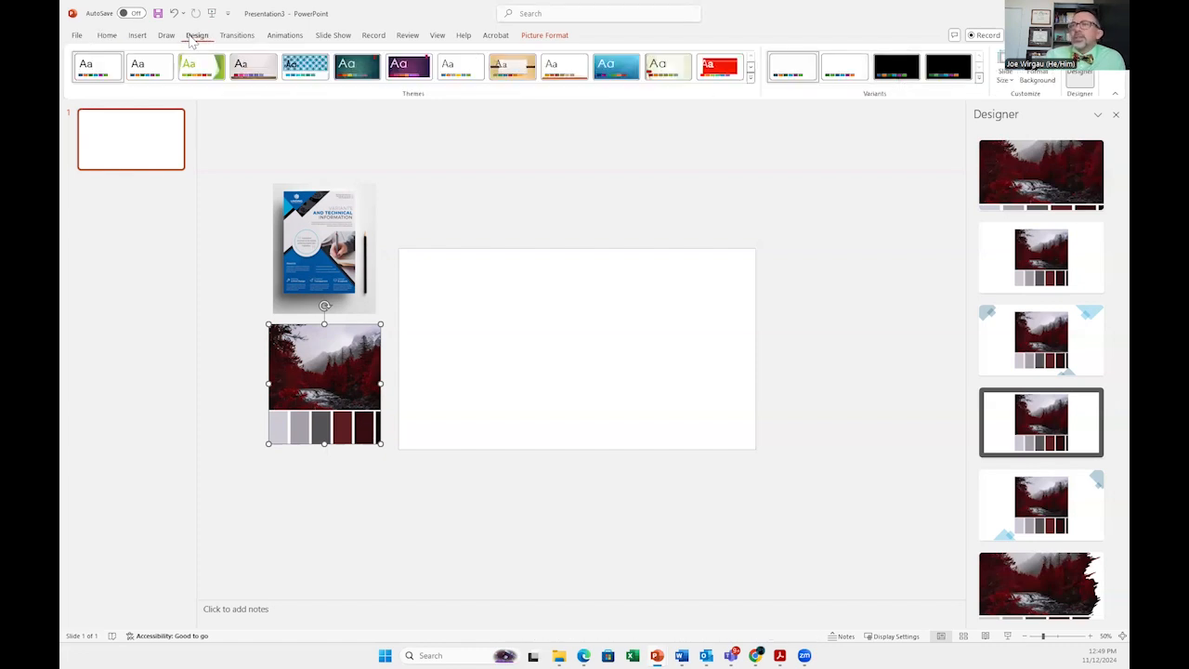
pyautogui.click(1006, 82)
pyautogui.click(1027, 152)
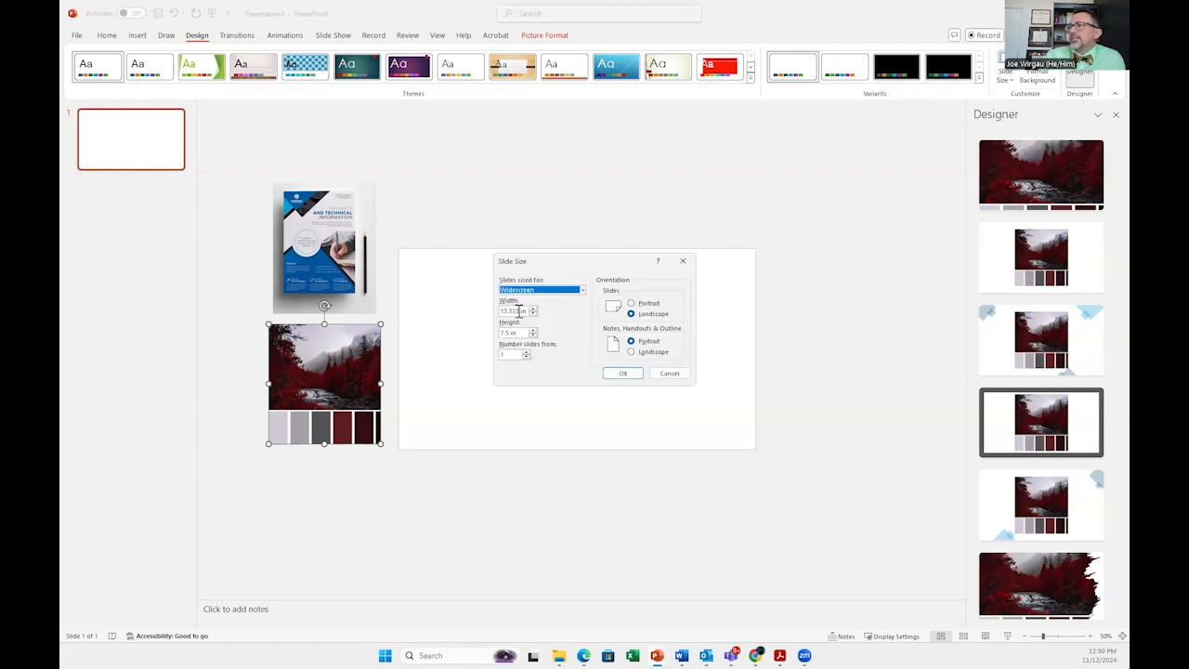
pyautogui.moveTo(520, 311); pyautogui.dragTo(477, 317)
pyautogui.write('5')
pyautogui.click(517, 333)
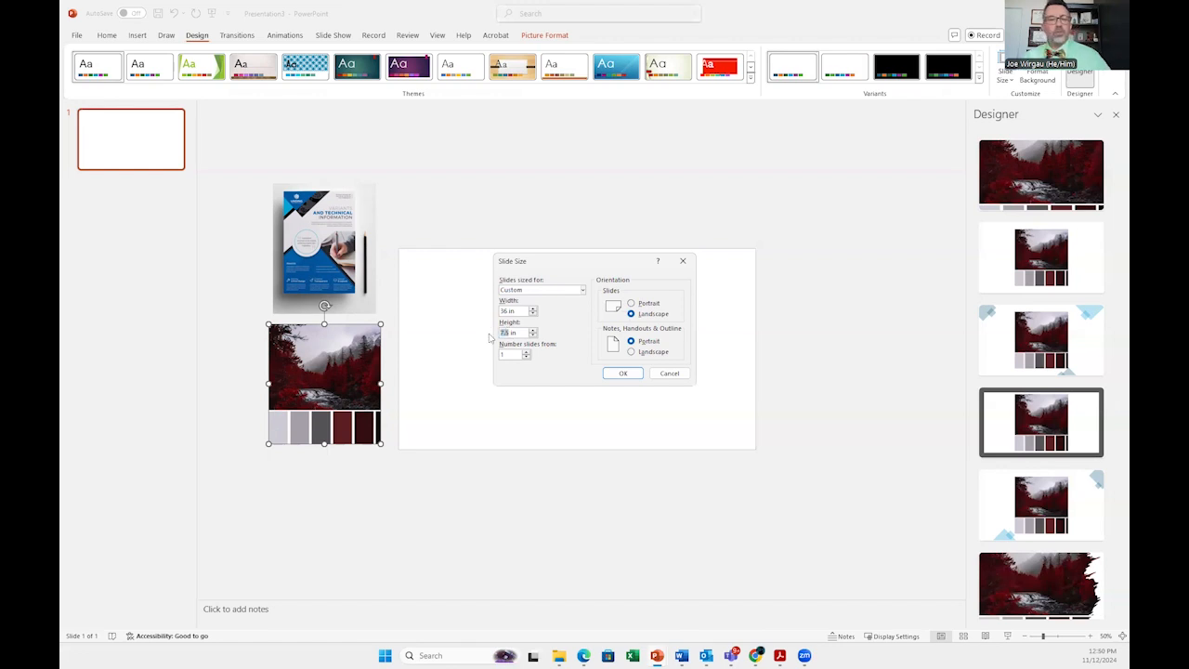
pyautogui.write('48')
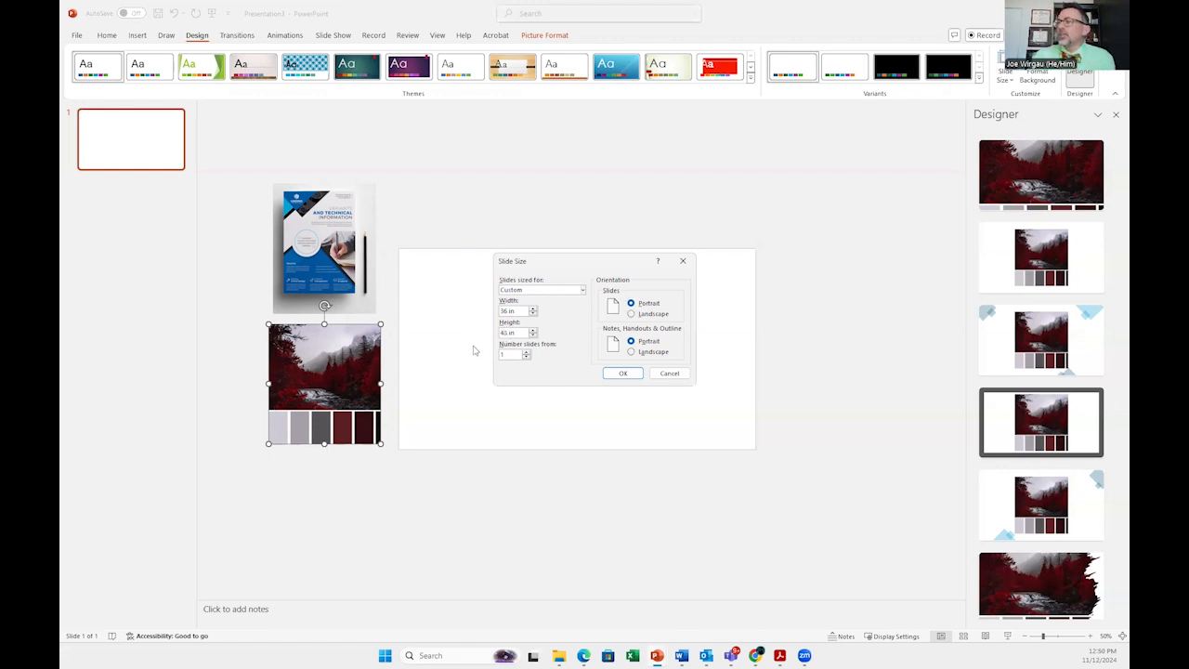
pyautogui.click(622, 374)
pyautogui.click(616, 400)
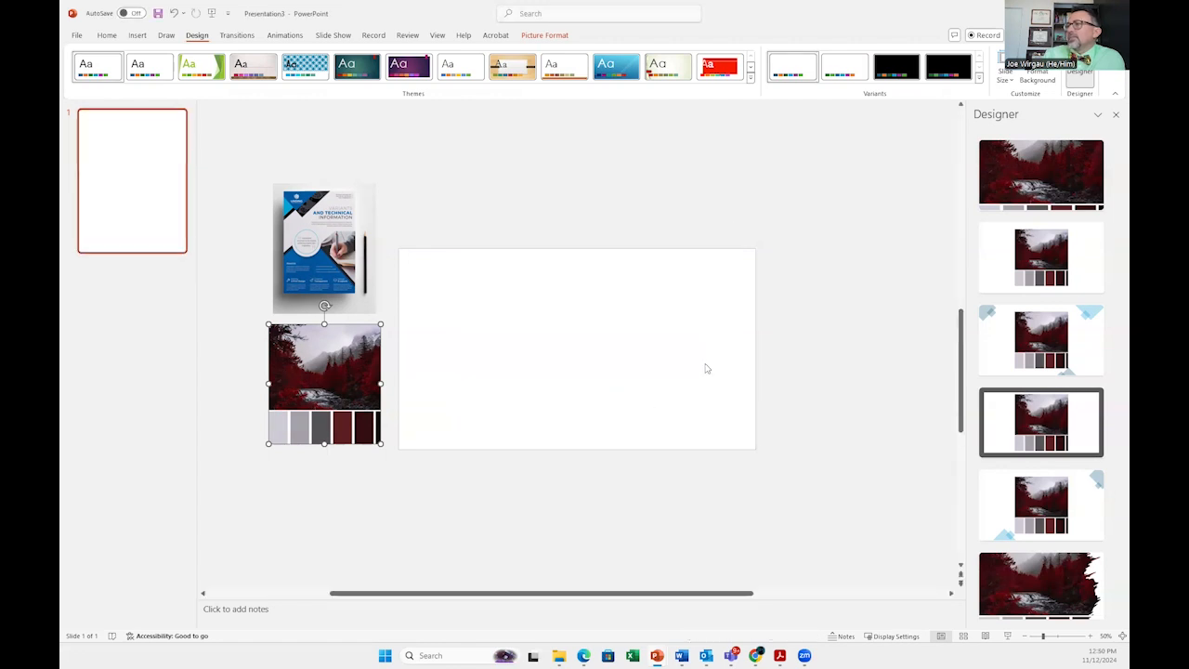
# Step: Draw an isosceles triangle across the slide's top edge and rotate it to point downward
pyautogui.click(1024, 637)
pyautogui.click(1024, 637)
pyautogui.click(1024, 637)
pyautogui.click(1024, 638)
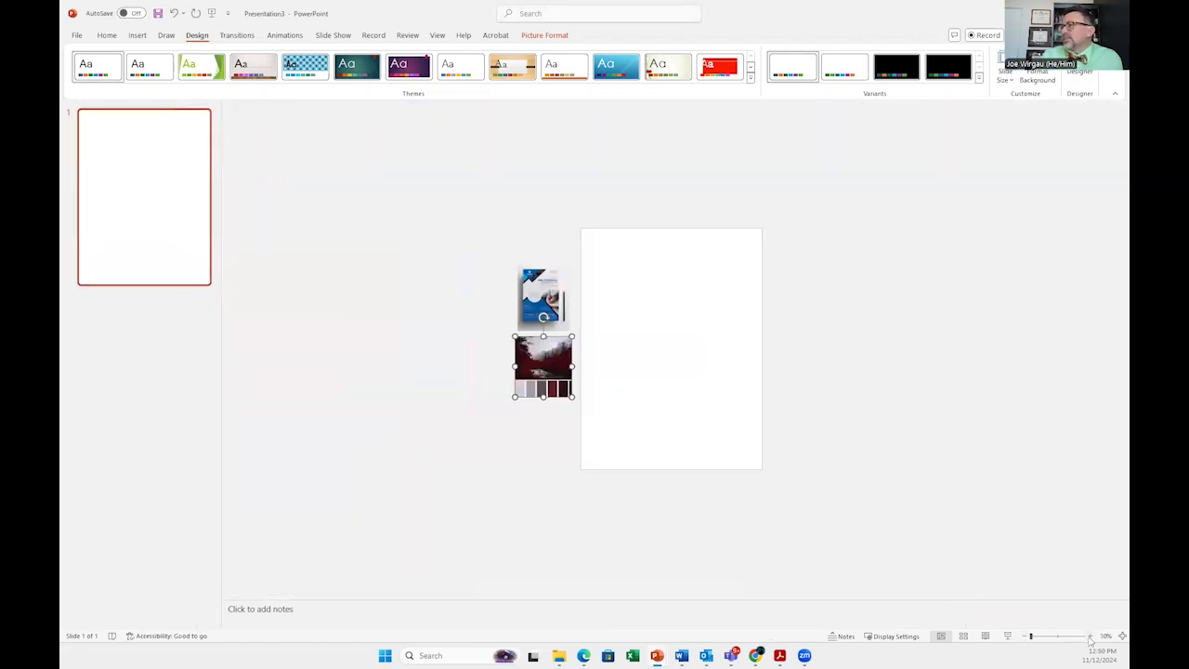
pyautogui.click(1089, 637)
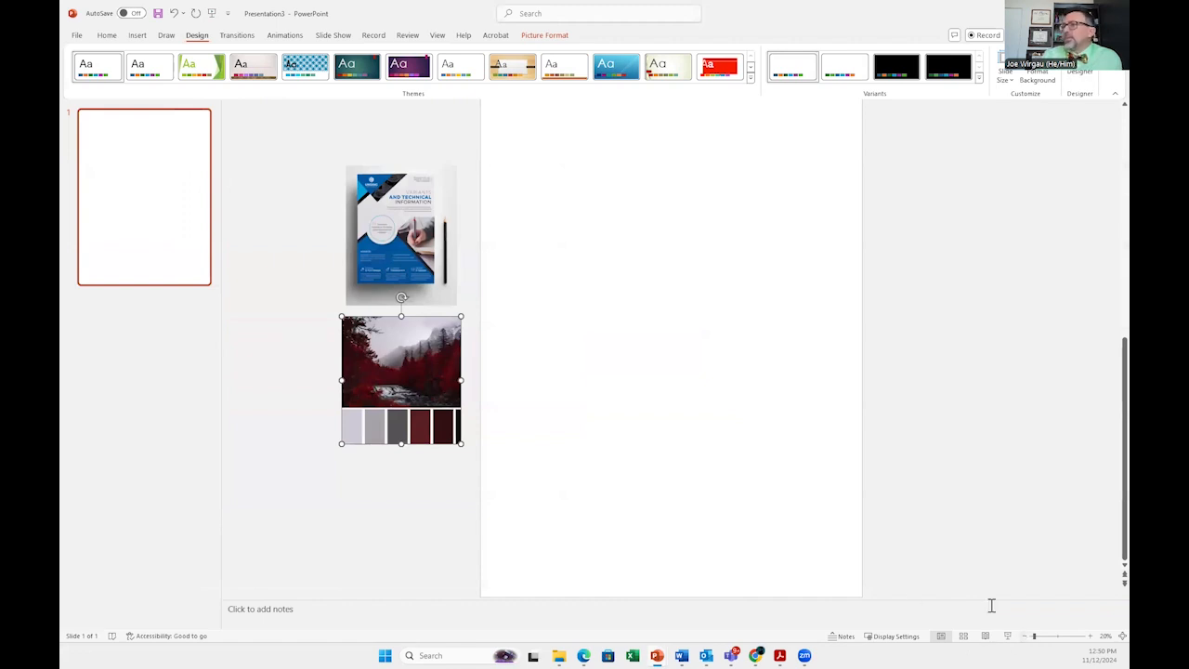
pyautogui.click(1023, 637)
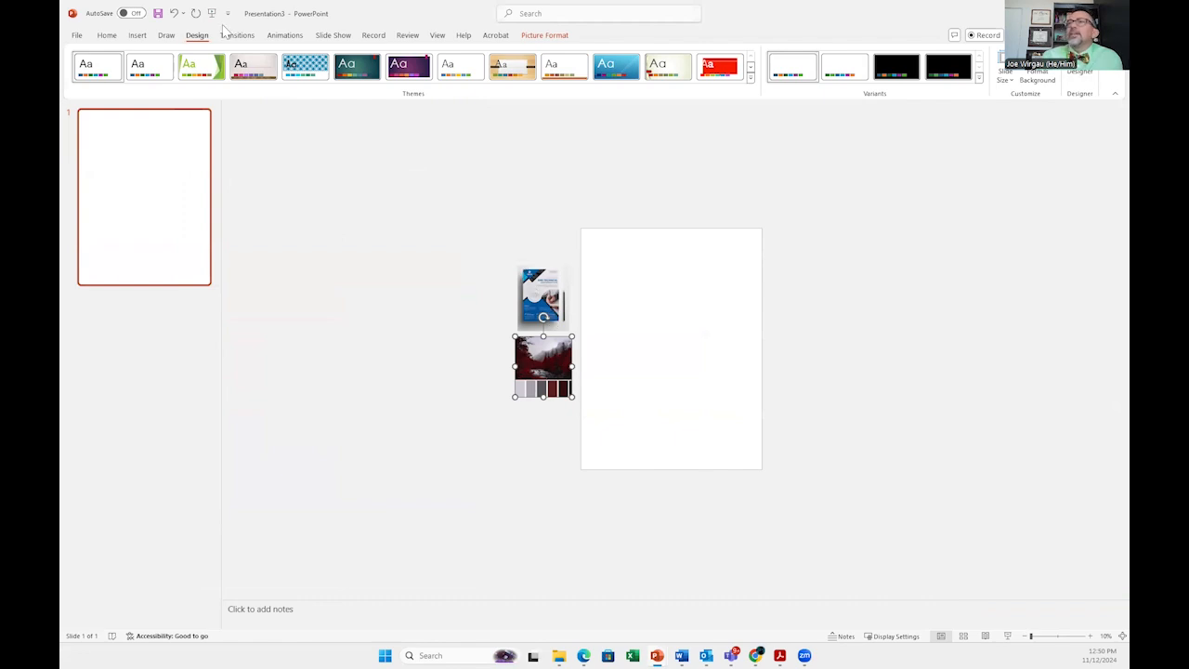
pyautogui.click(143, 35)
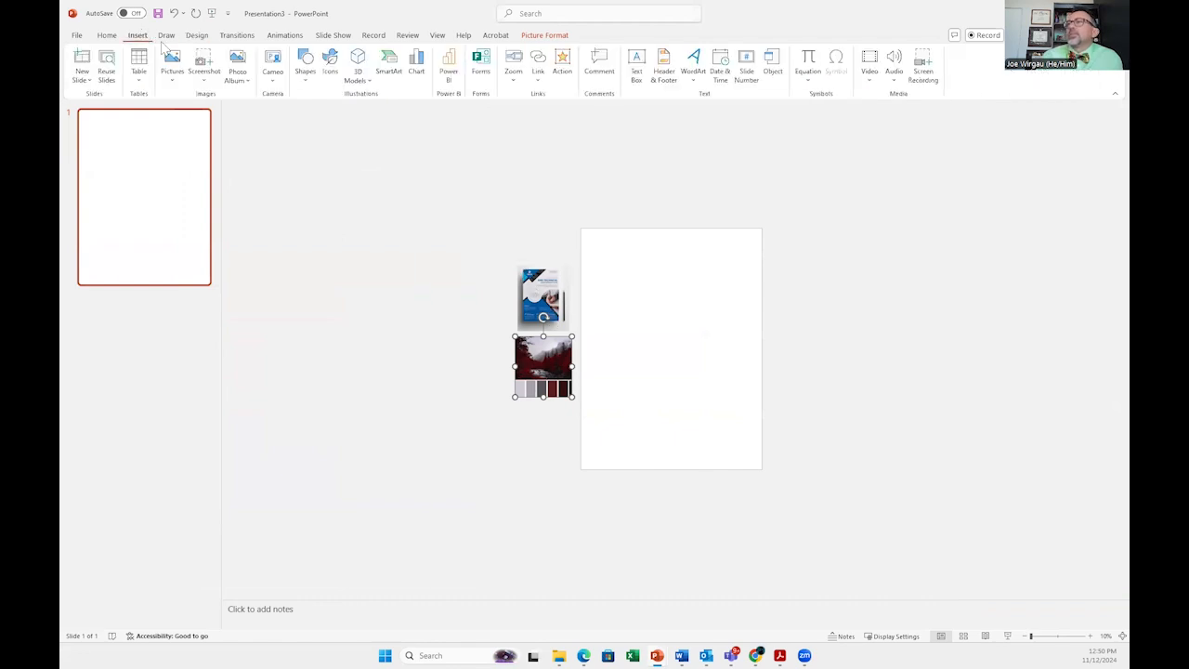
pyautogui.click(303, 80)
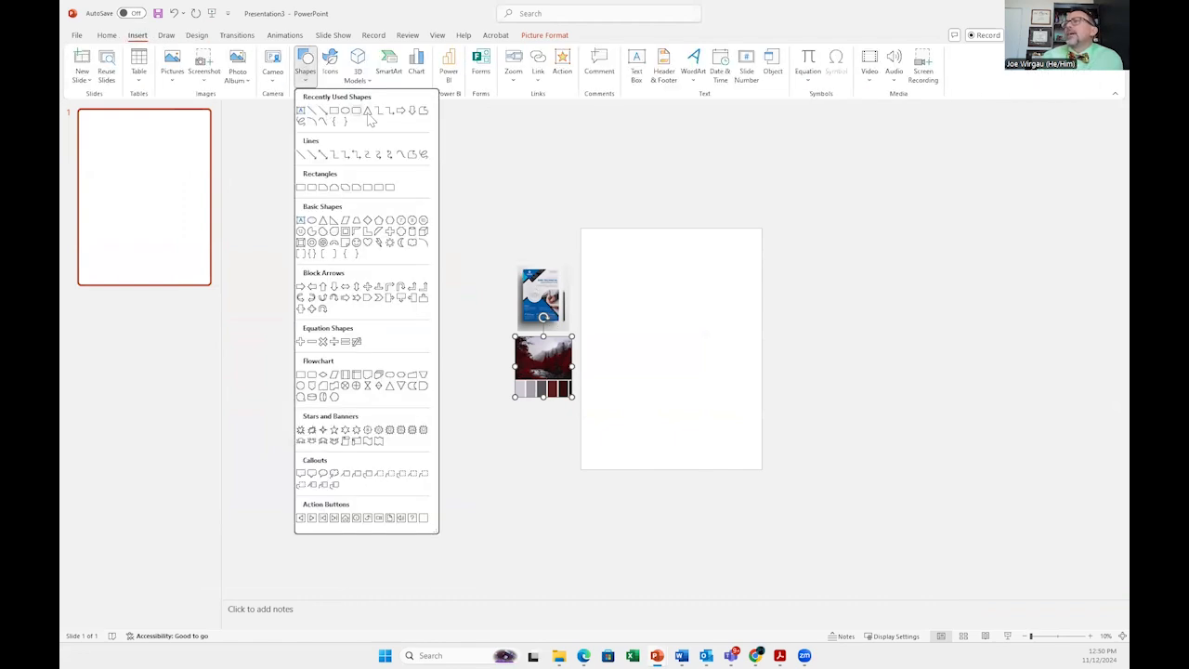
pyautogui.click(368, 111)
pyautogui.moveTo(586, 192)
pyautogui.mouseDown()
pyautogui.moveTo(698, 279)
pyautogui.moveTo(713, 278)
pyautogui.mouseUp()
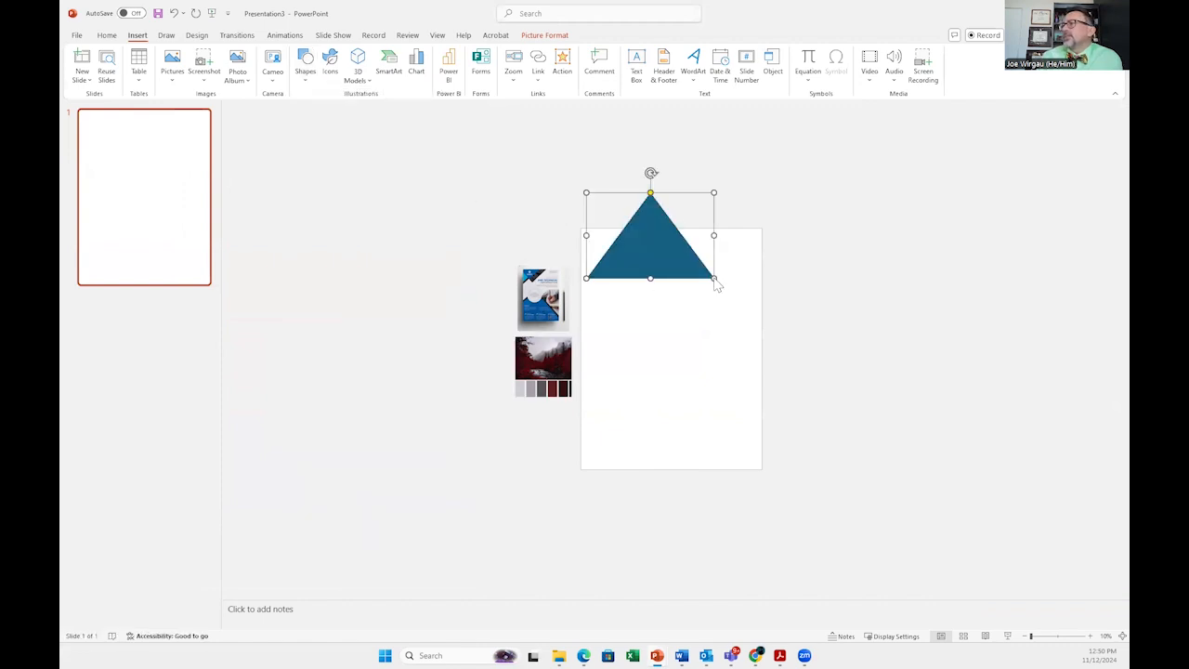
pyautogui.moveTo(651, 173); pyautogui.dragTo(650, 302)
pyautogui.moveTo(667, 228)
pyautogui.mouseDown()
pyautogui.moveTo(648, 226)
pyautogui.moveTo(666, 234)
pyautogui.mouseUp()
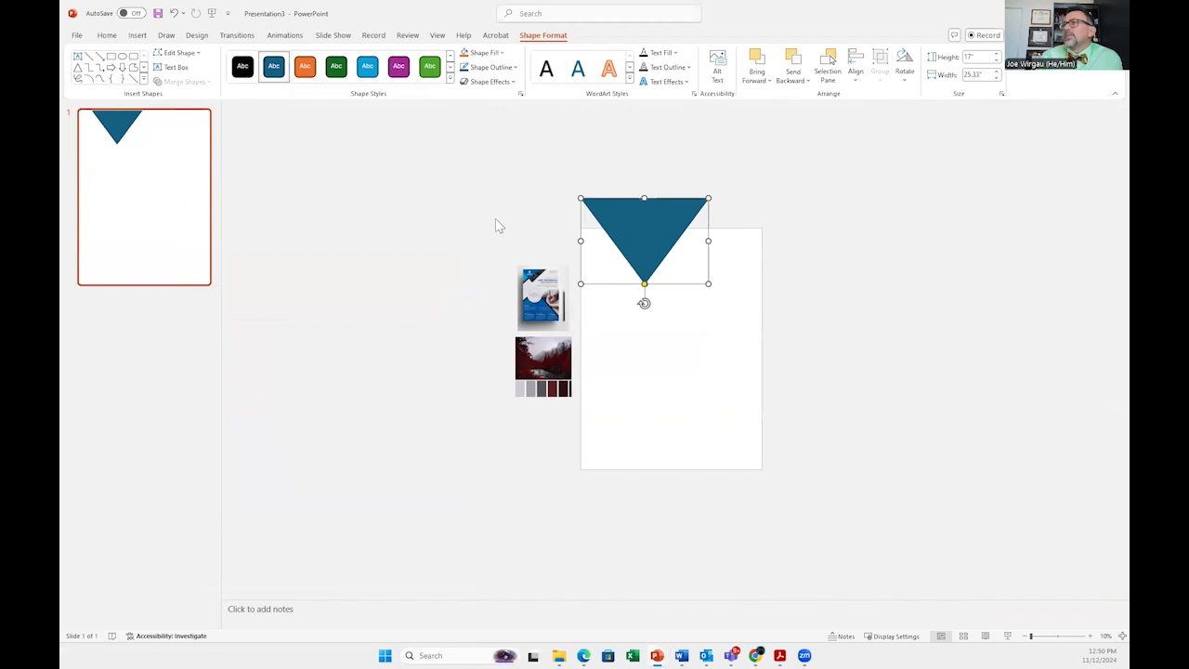
# Step: Duplicate the triangle and offset the copy slightly up and to the left of the original
pyautogui.click(496, 225)
pyautogui.click(137, 36)
pyautogui.doubleClick(637, 244)
pyautogui.hotkey('ctrl', 'v')
pyautogui.moveTo(647, 233); pyautogui.dragTo(647, 197)
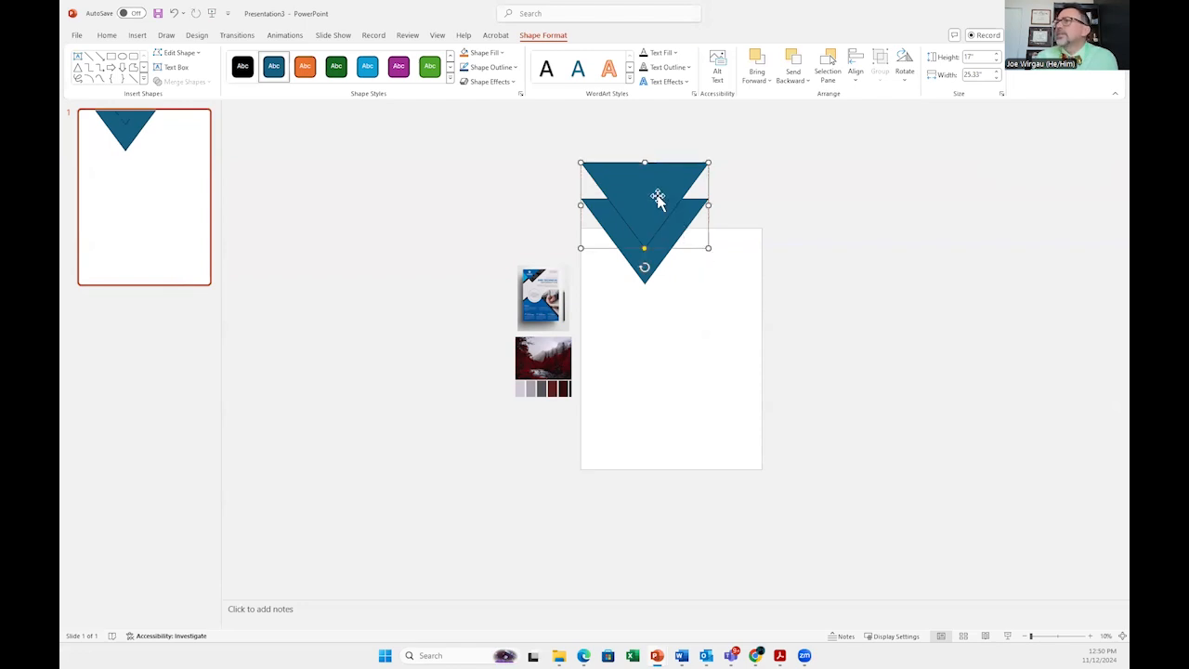
pyautogui.moveTo(652, 195); pyautogui.dragTo(637, 212)
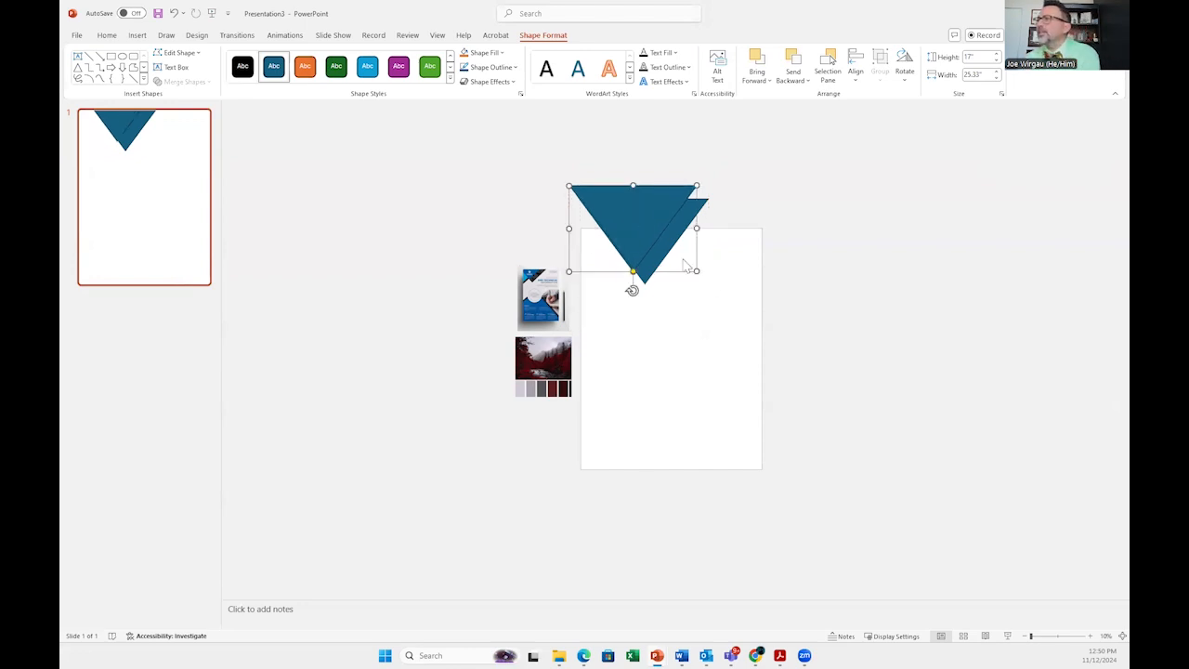
pyautogui.click(796, 284)
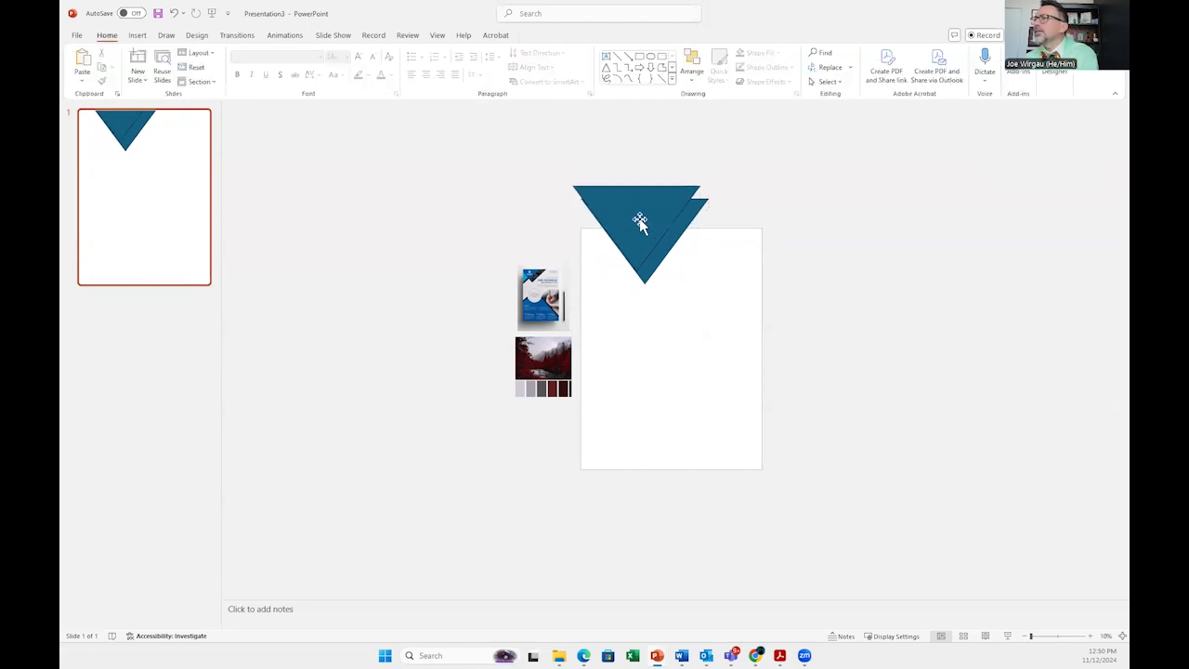
# Step: Open the format settings for the back triangle and set its line to No line
pyautogui.rightClick(638, 216)
pyautogui.click(675, 259)
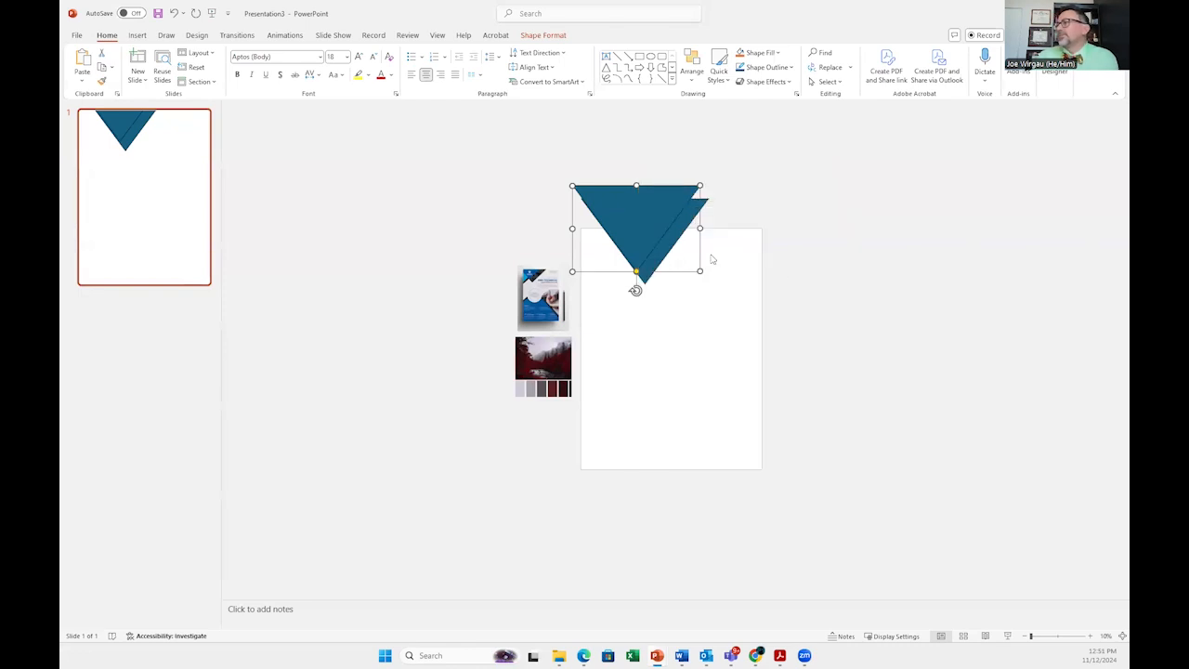
pyautogui.rightClick(669, 243)
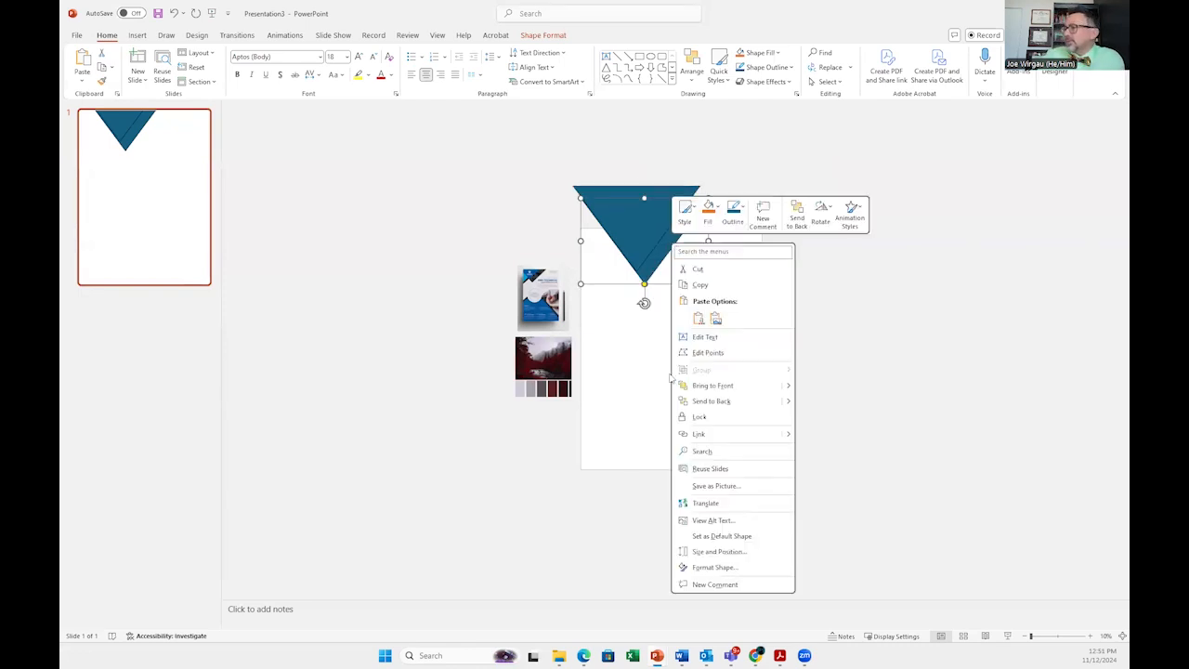
pyautogui.click(715, 567)
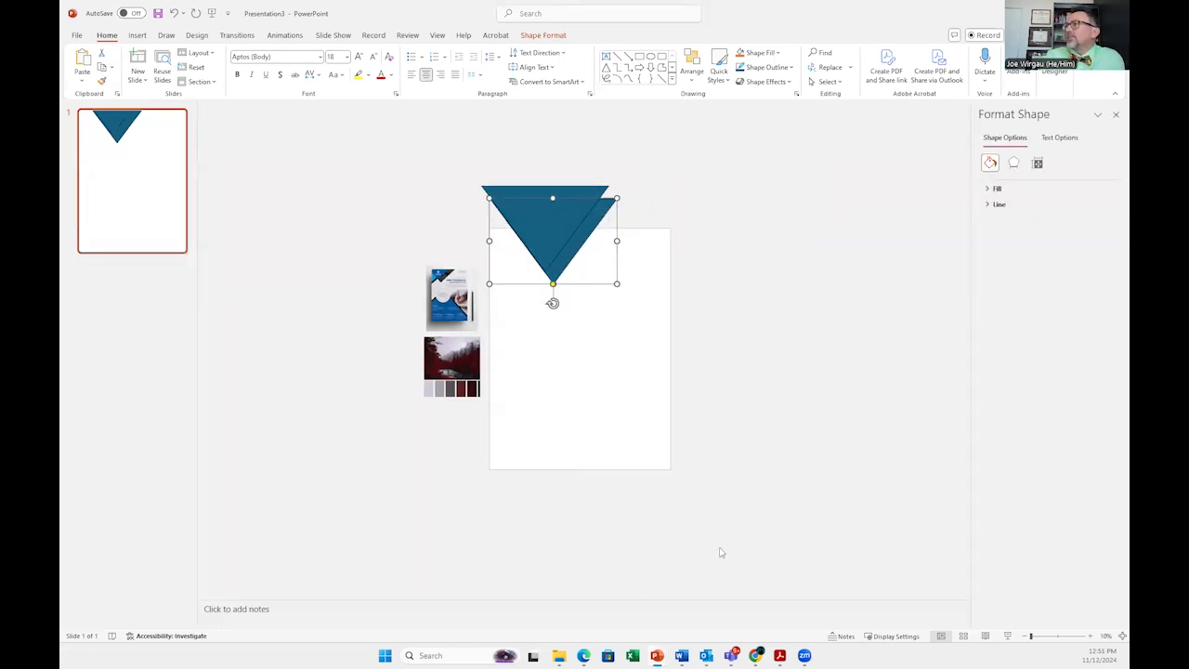
pyautogui.click(989, 190)
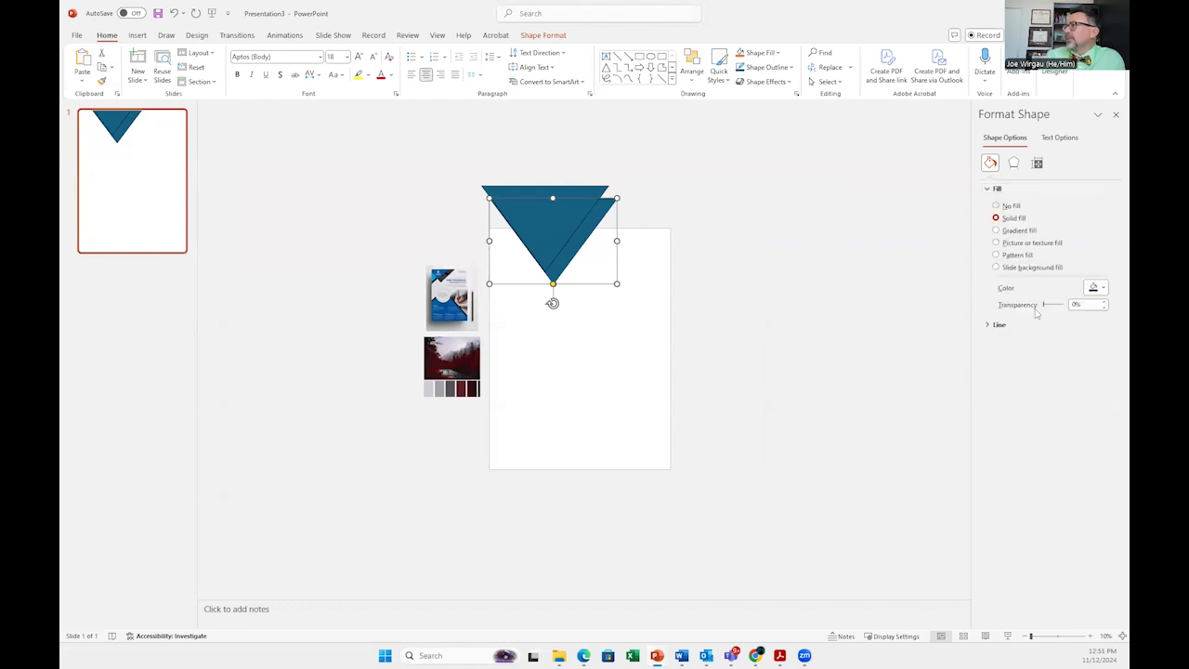
pyautogui.click(989, 325)
pyautogui.click(1010, 342)
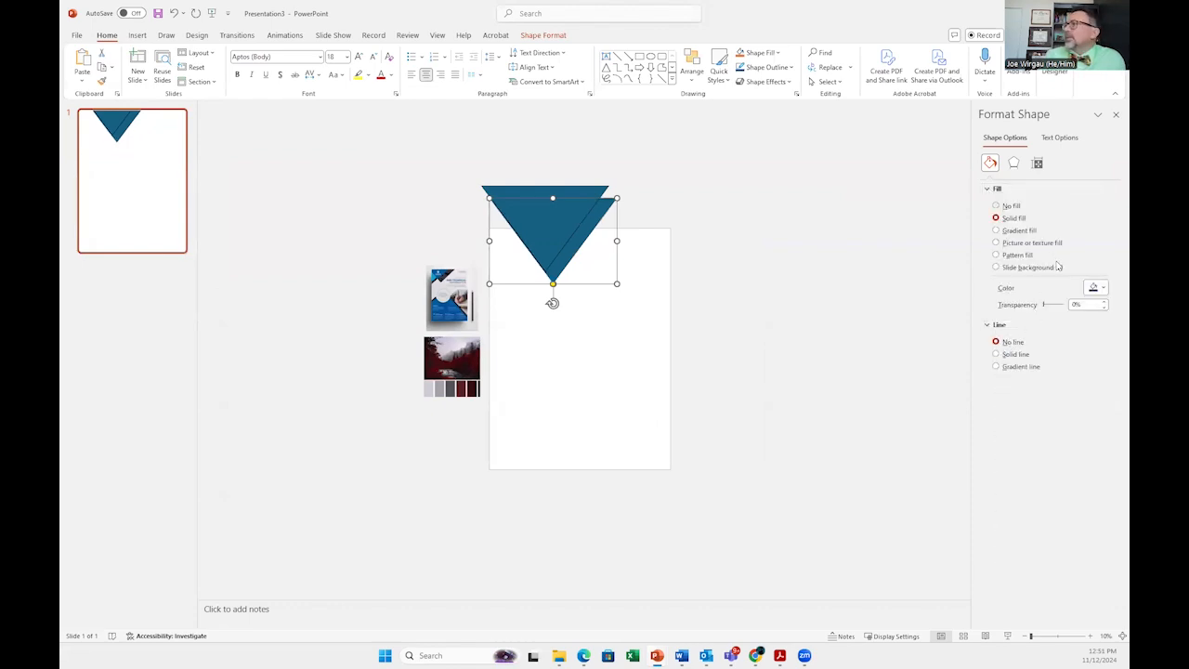
# Step: Fill the back triangle with a dark red sampled from the palette image using the eyedropper
pyautogui.click(1103, 288)
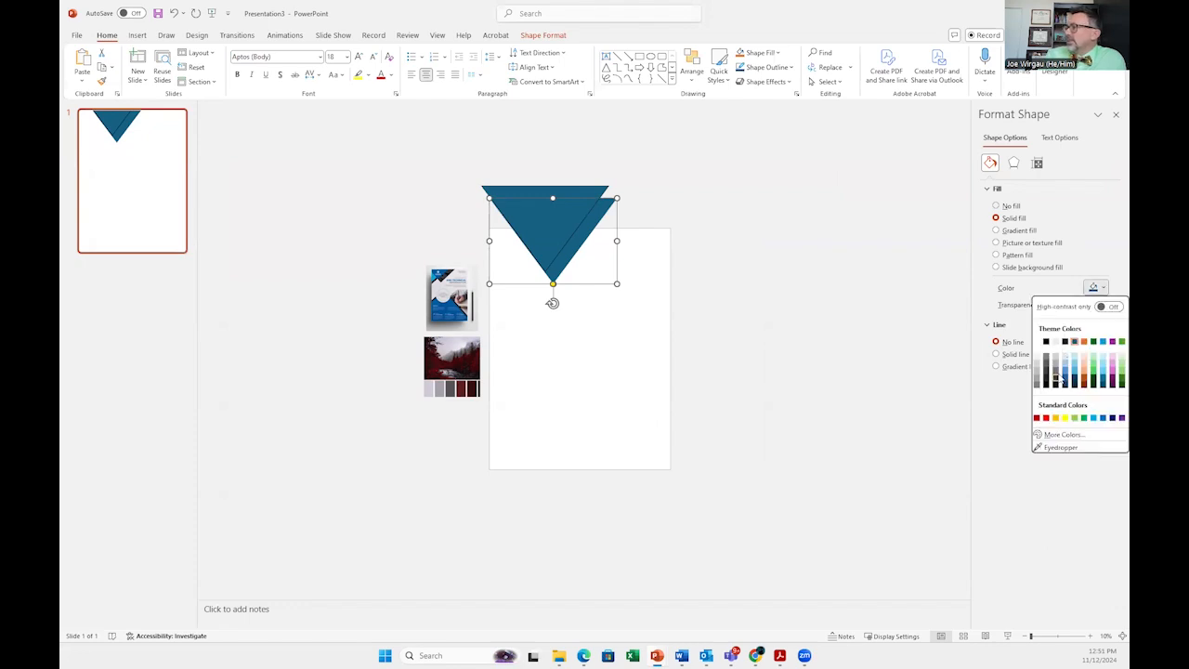
pyautogui.click(1057, 449)
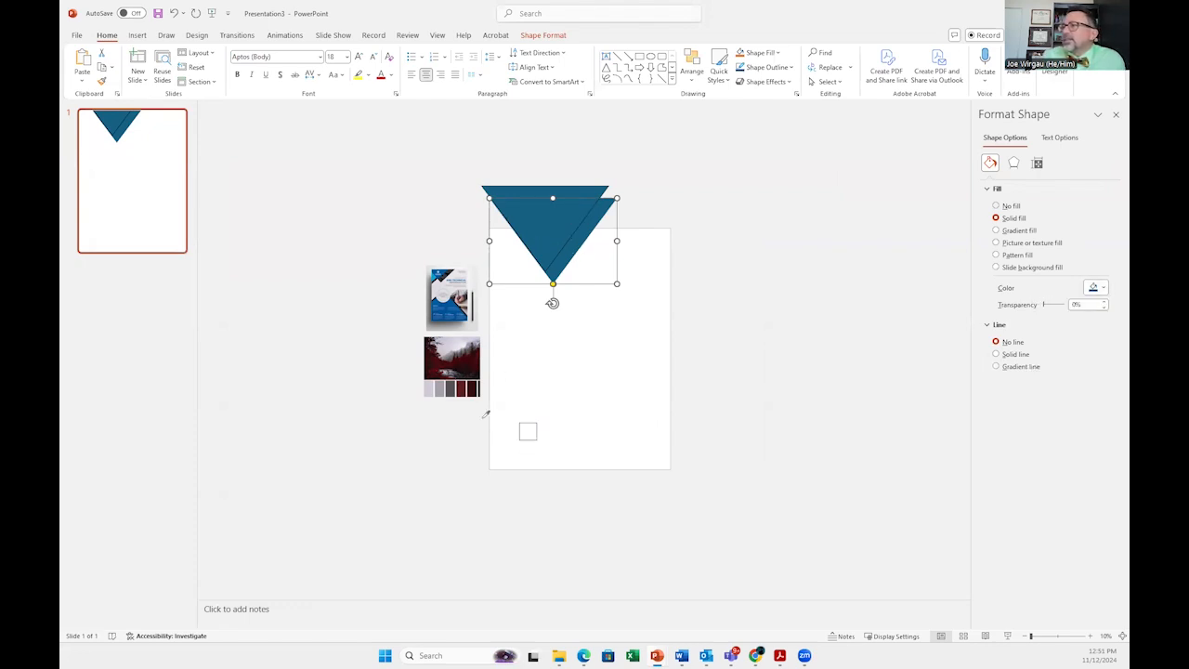
pyautogui.click(464, 390)
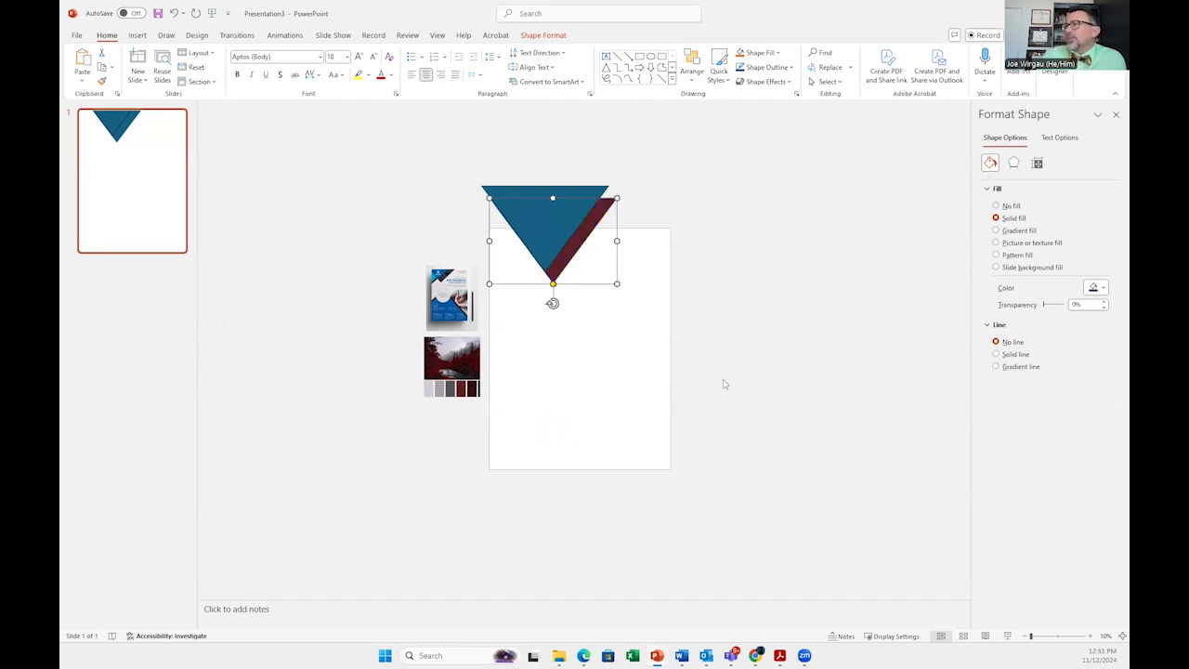
# Step: Fill the front triangle with a darker red sampled from the palette image using the eyedropper
pyautogui.click(540, 219)
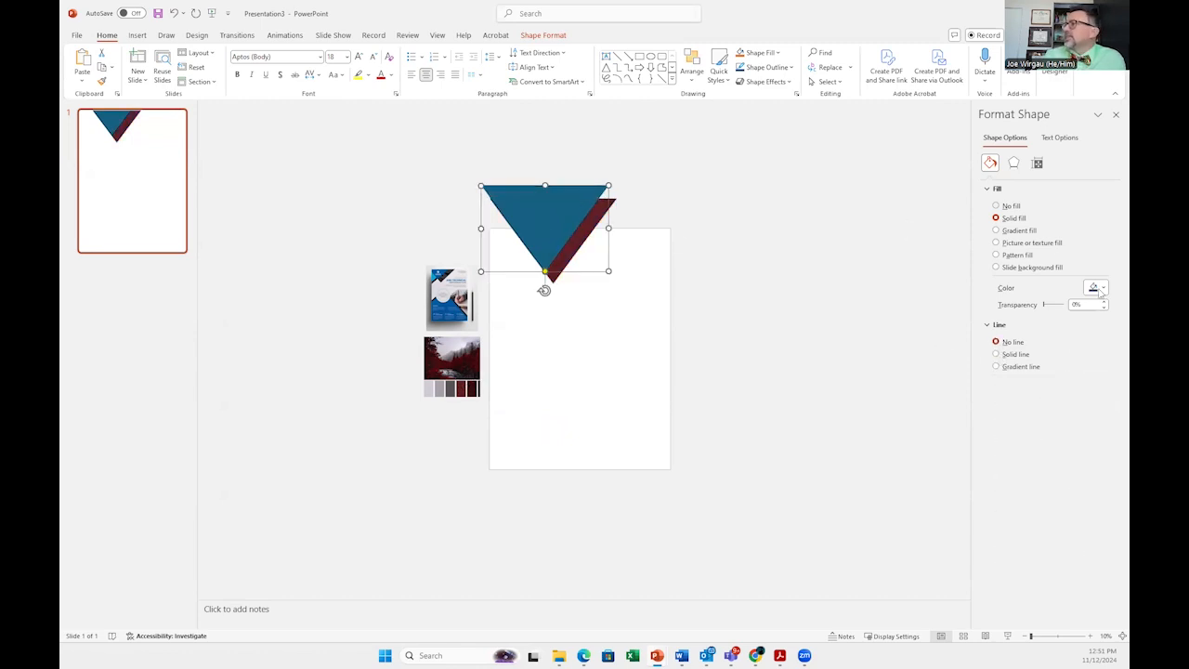
pyautogui.click(1101, 289)
pyautogui.click(1057, 480)
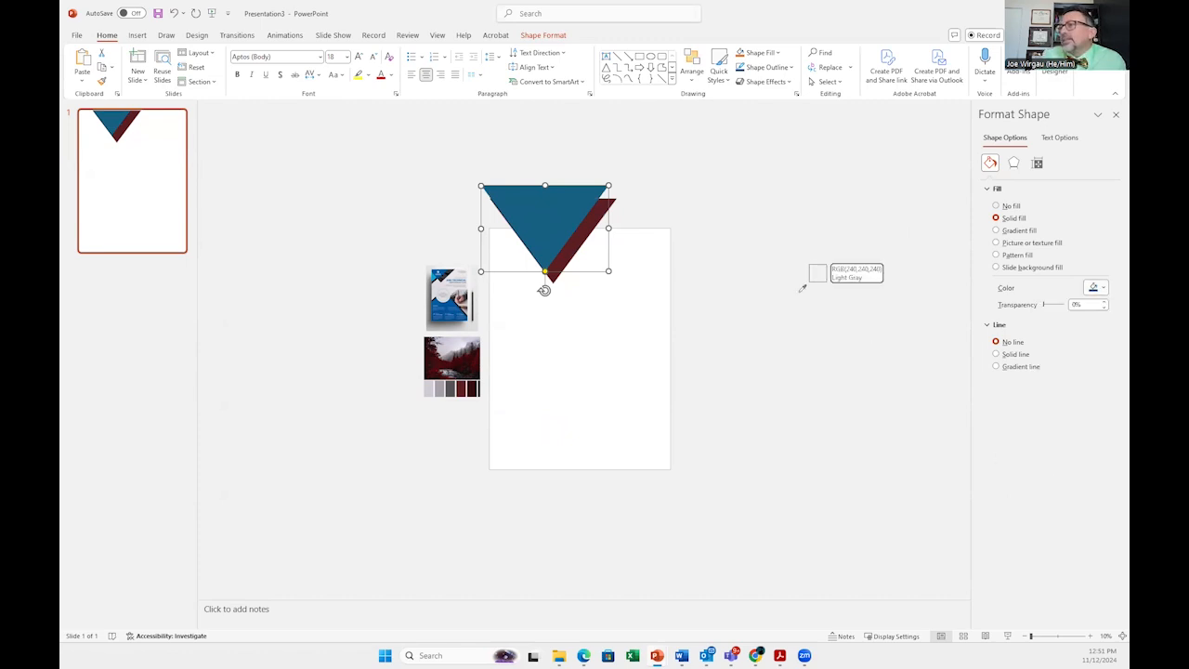
pyautogui.click(467, 388)
pyautogui.click(740, 380)
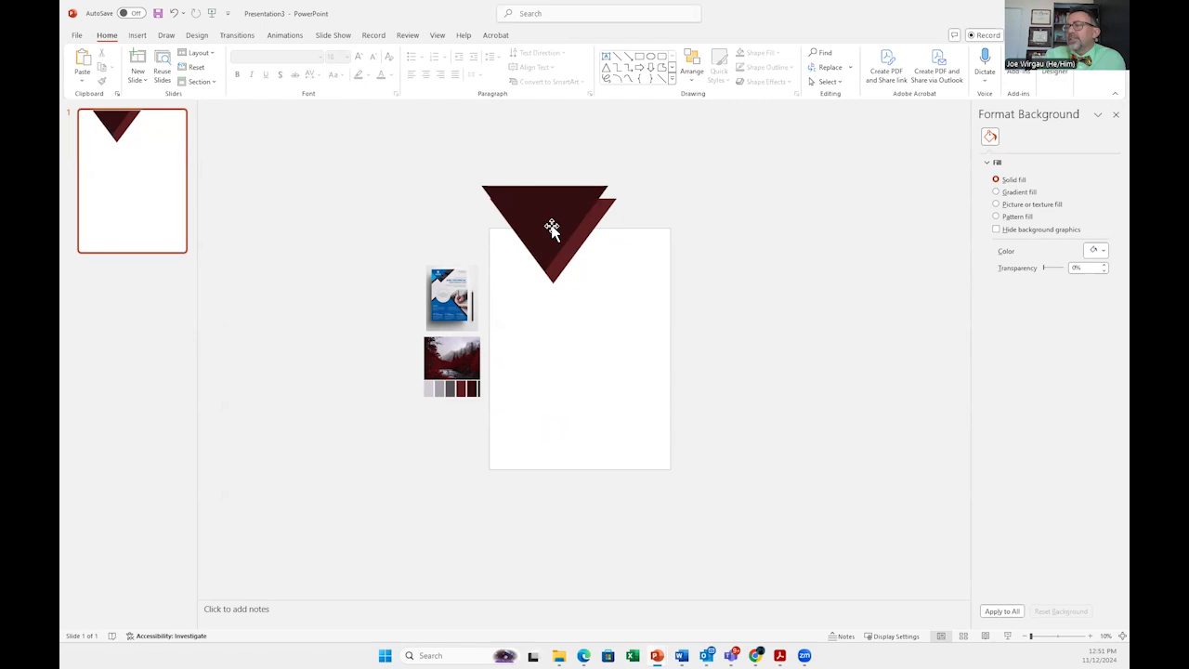
# Step: Preview the slide in Slide Show and return to editing
pyautogui.click(1008, 636)
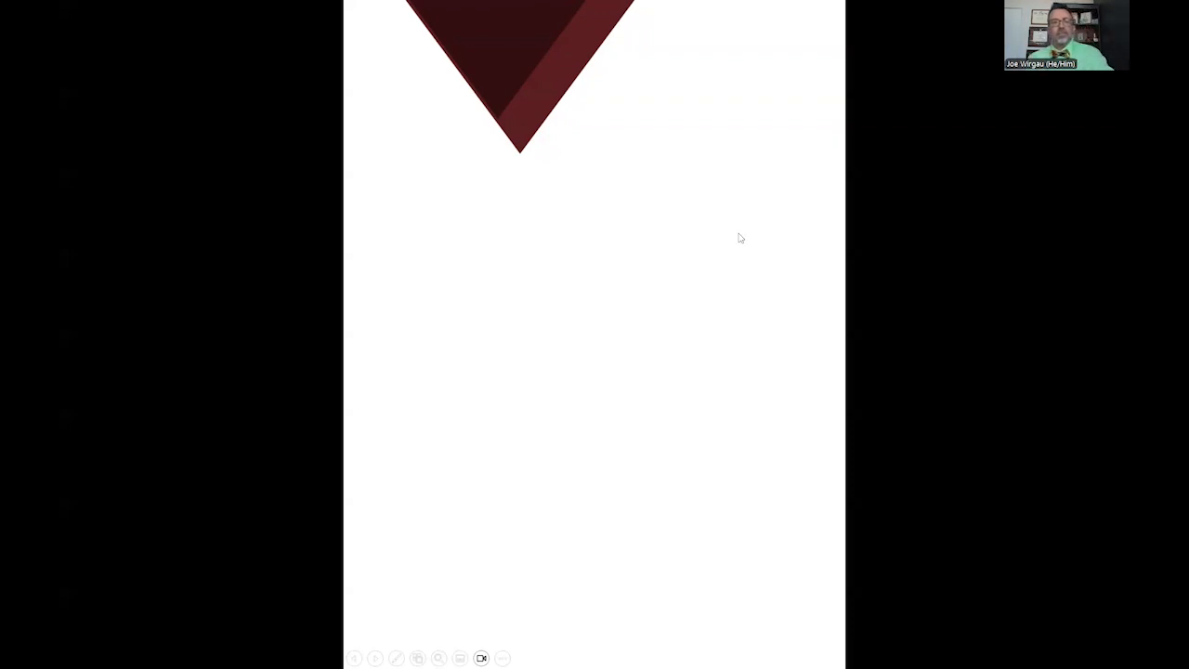
pyautogui.press('Escape')
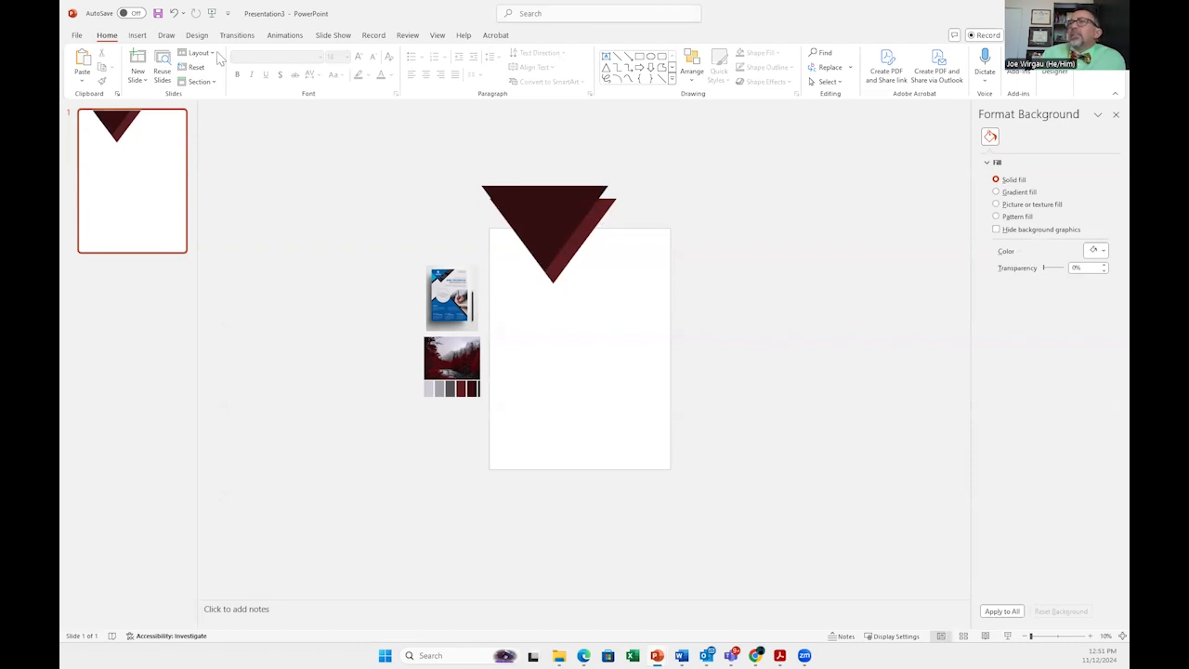
# Step: Draw a thin diagonal bar shape reaching from outside the slide to the triangles at its upper left
pyautogui.click(136, 37)
pyautogui.click(168, 82)
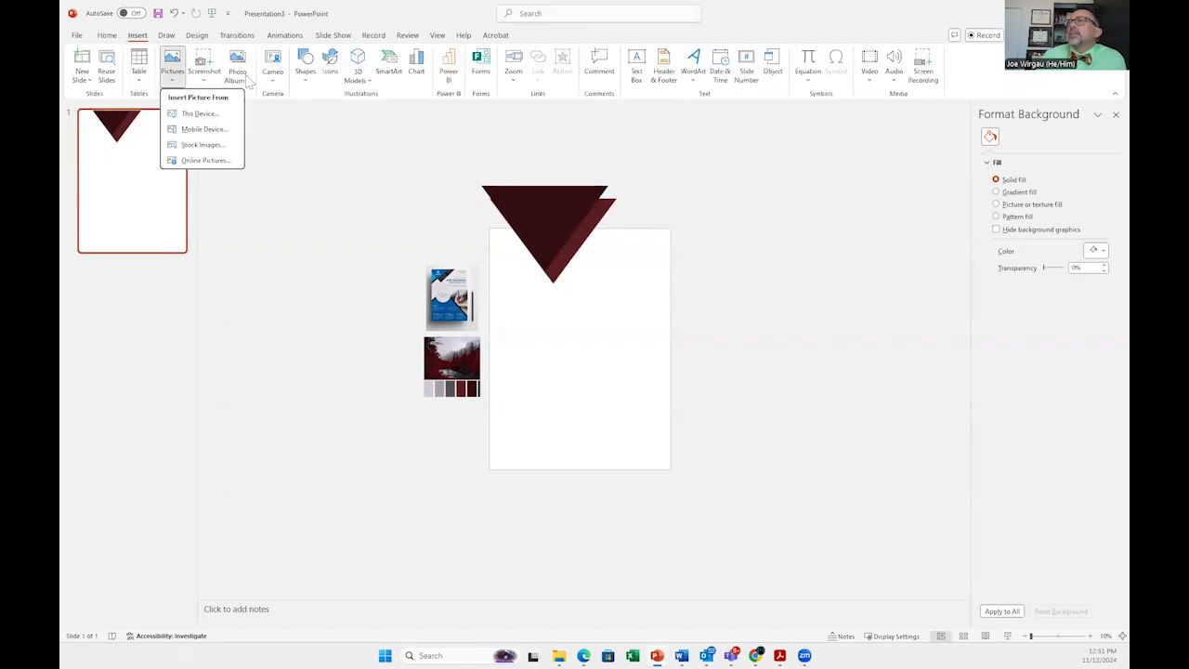
pyautogui.click(304, 76)
pyautogui.click(338, 117)
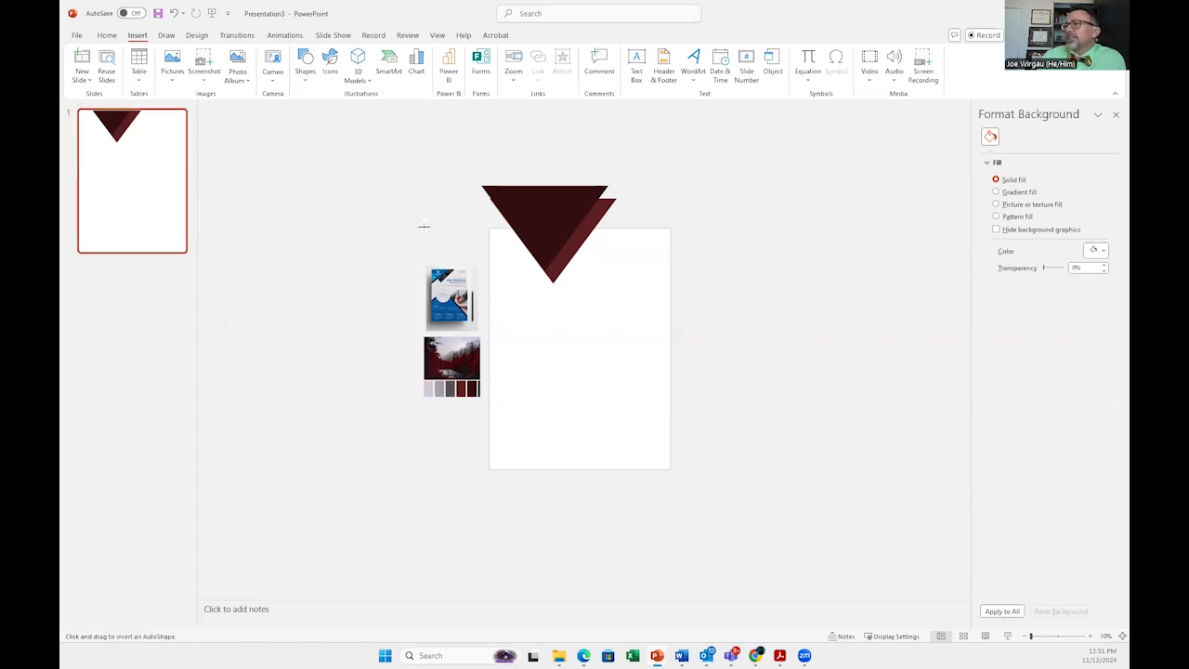
pyautogui.moveTo(324, 185); pyautogui.dragTo(530, 249)
# Step: Send the bar behind the triangles and remove its outline
pyautogui.rightClick(532, 250)
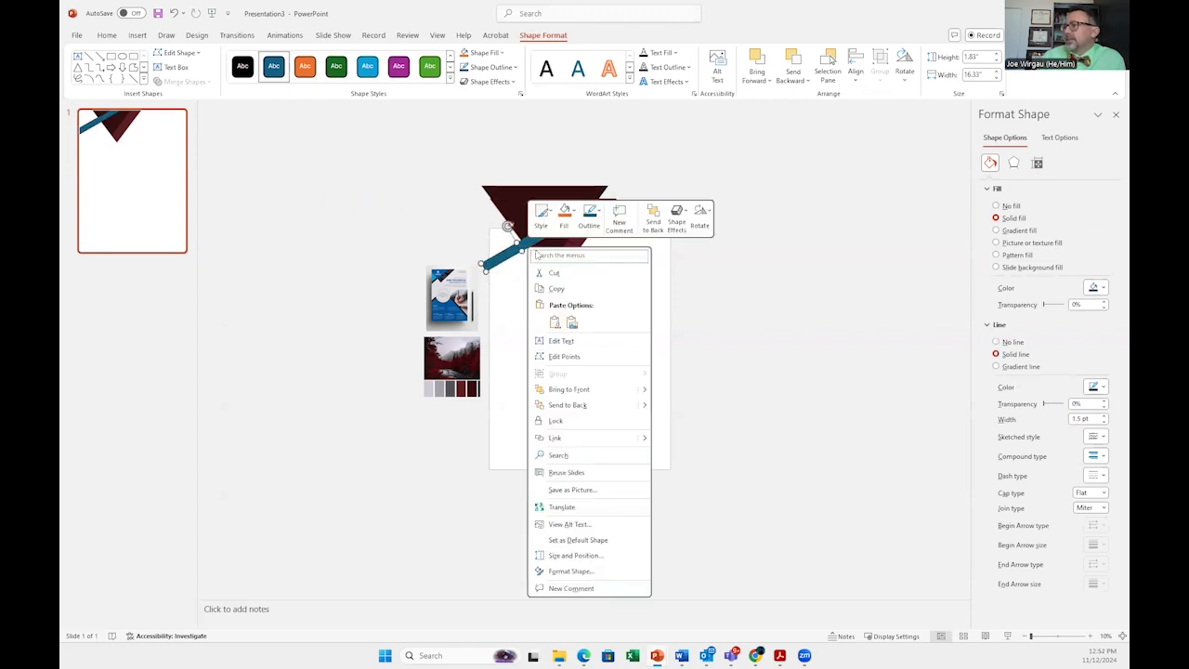
pyautogui.click(567, 405)
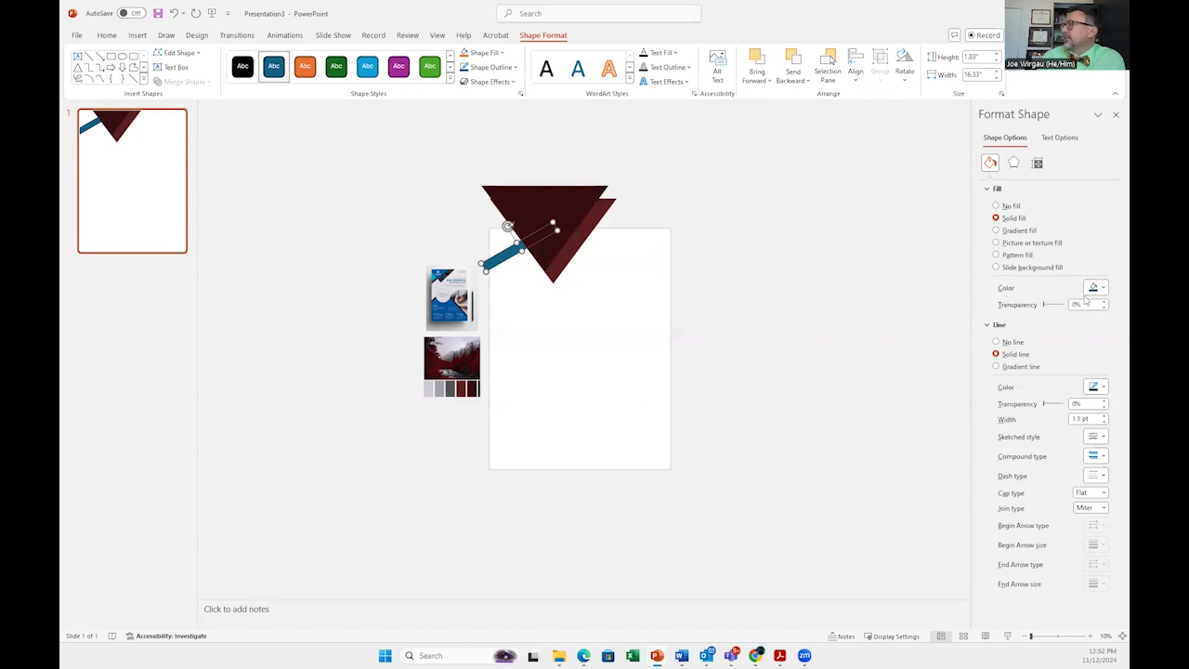
pyautogui.click(997, 342)
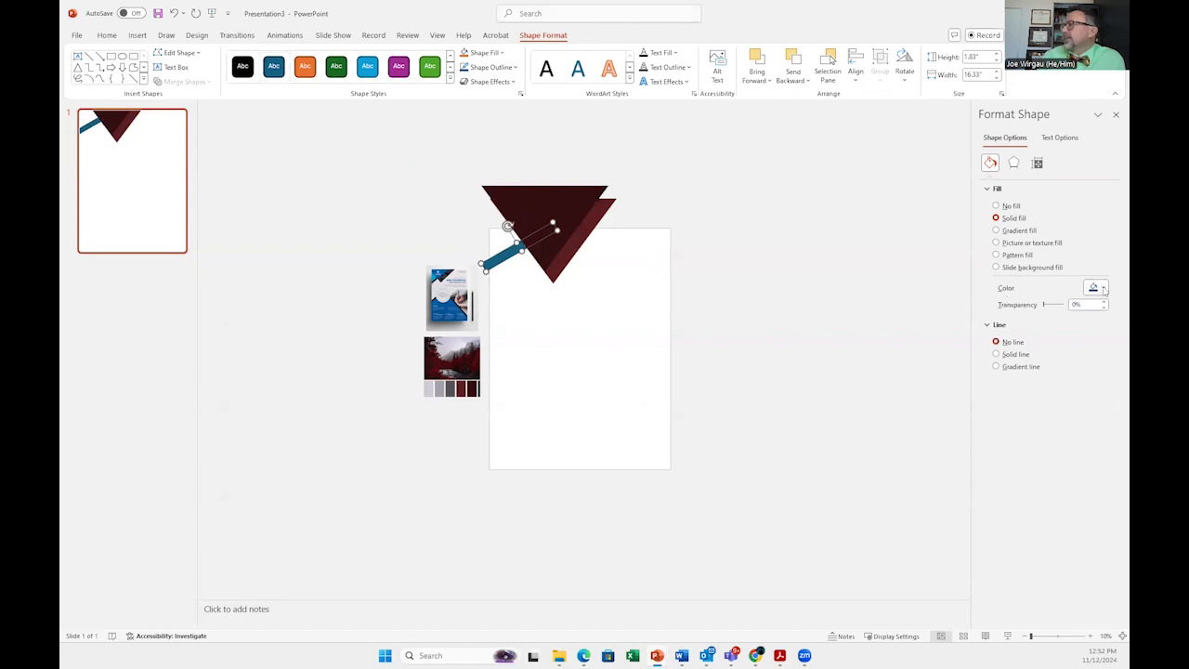
# Step: Fill the diagonal bar with a dark red sampled from the palette image using the eyedropper
pyautogui.click(1103, 289)
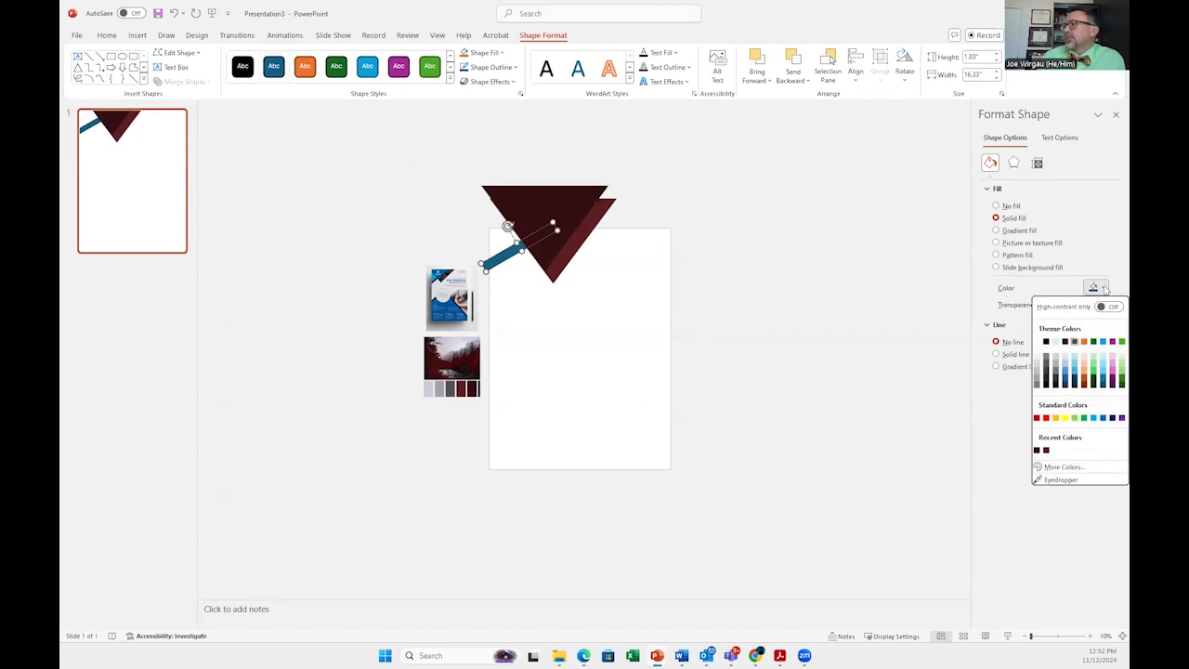
pyautogui.click(1058, 479)
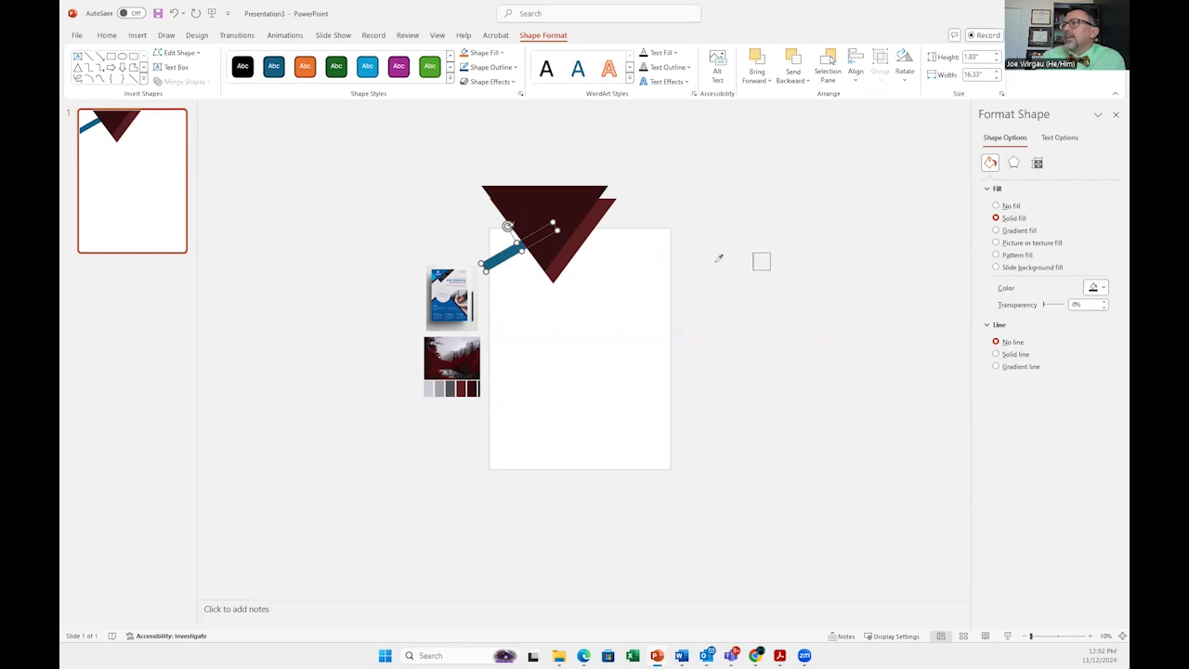
pyautogui.click(461, 390)
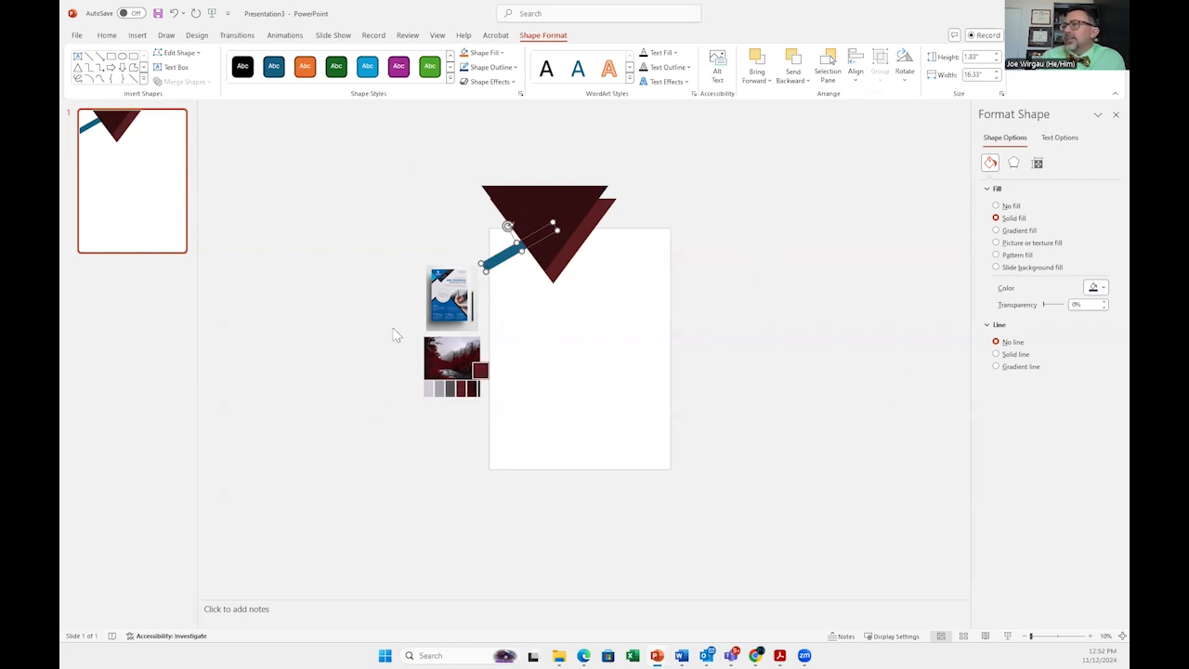
pyautogui.click(287, 327)
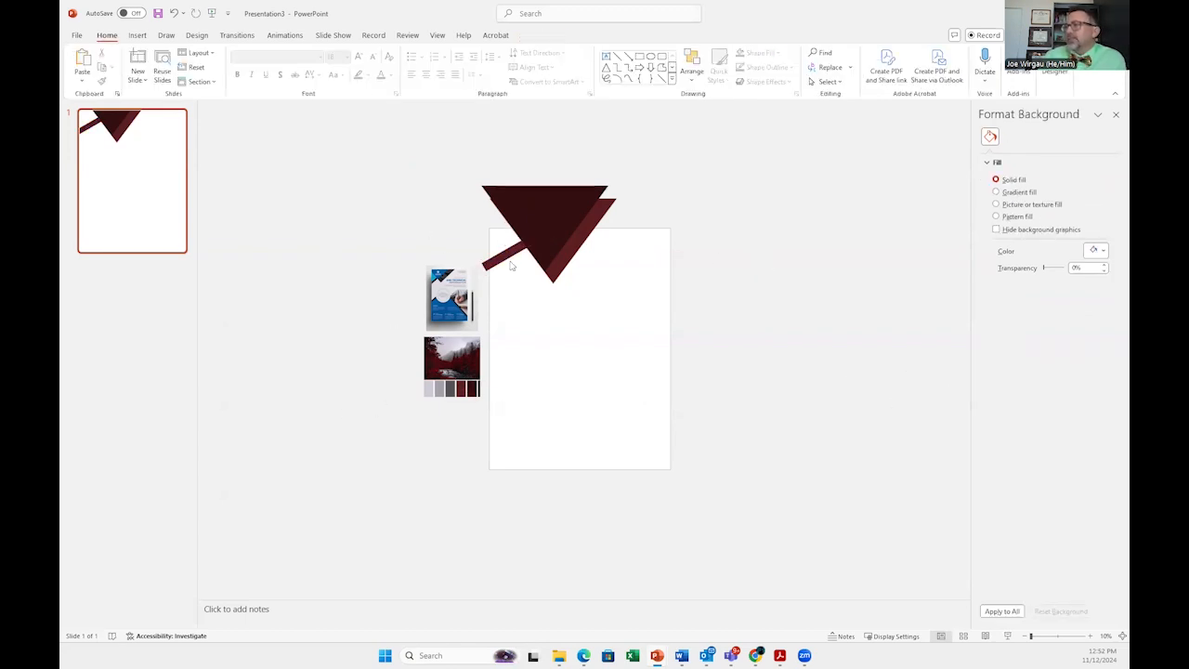
# Step: Select both triangles and the bar together and nudge them slightly down and left as a group
pyautogui.click(545, 219)
pyautogui.keyDown('shift'); pyautogui.click(553, 270); pyautogui.keyUp('shift')
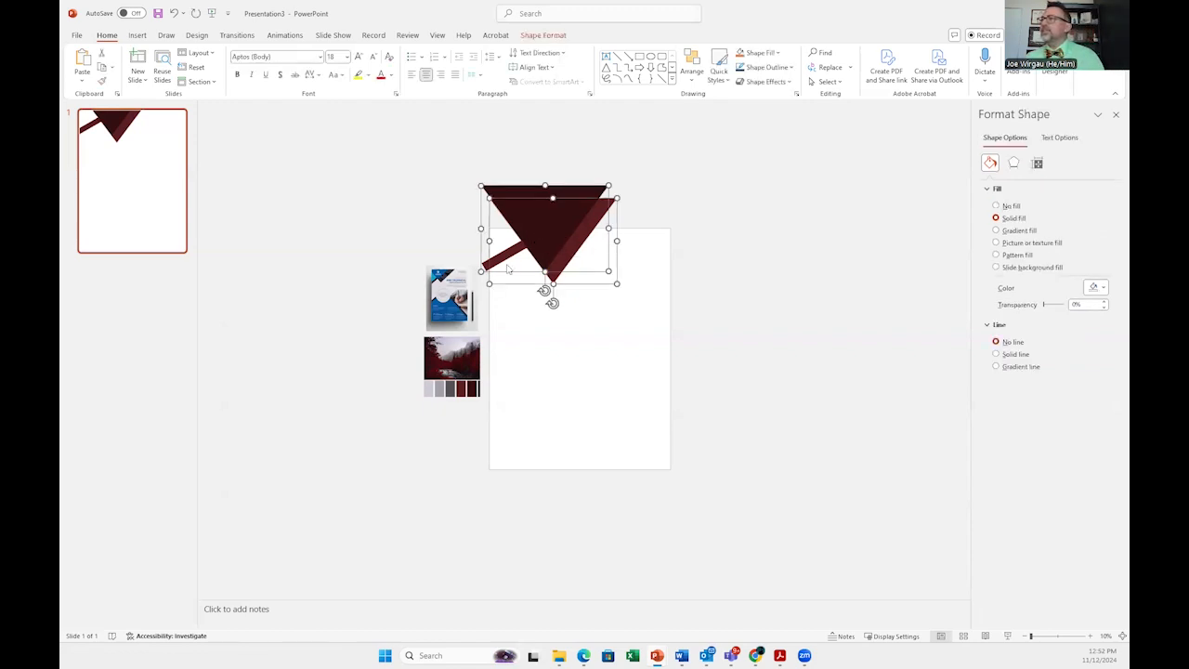
pyautogui.keyDown('shift'); pyautogui.click(509, 262); pyautogui.keyUp('shift')
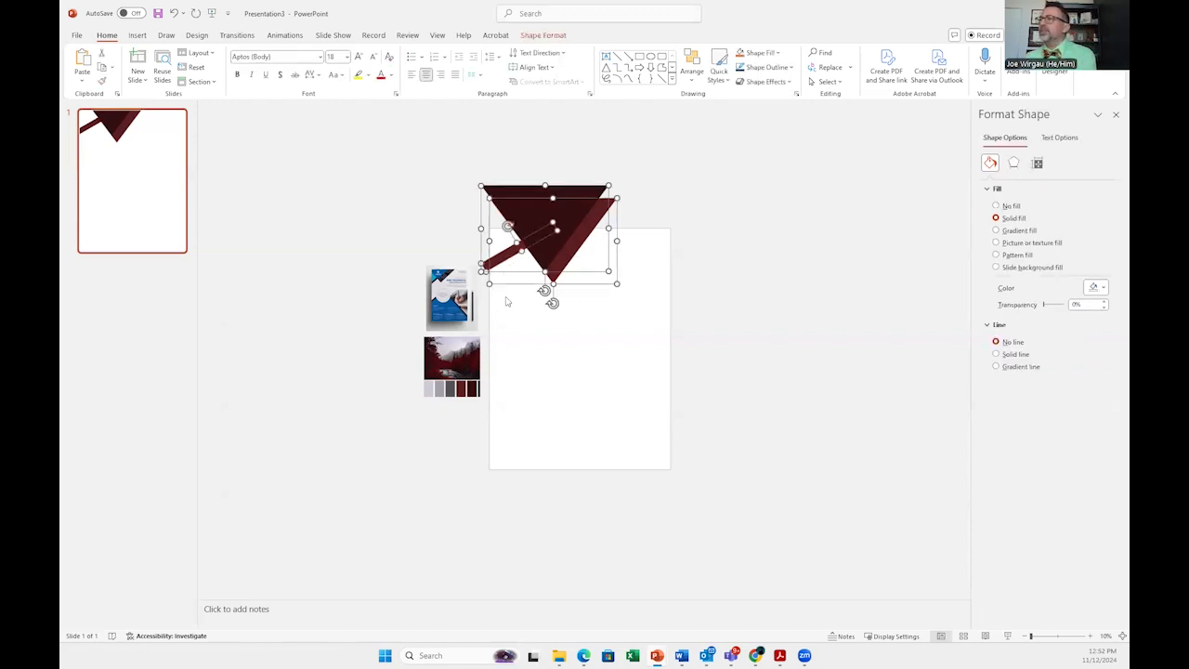
pyautogui.press('Left')
pyautogui.press('Left')
pyautogui.press('Left')
pyautogui.press('Left')
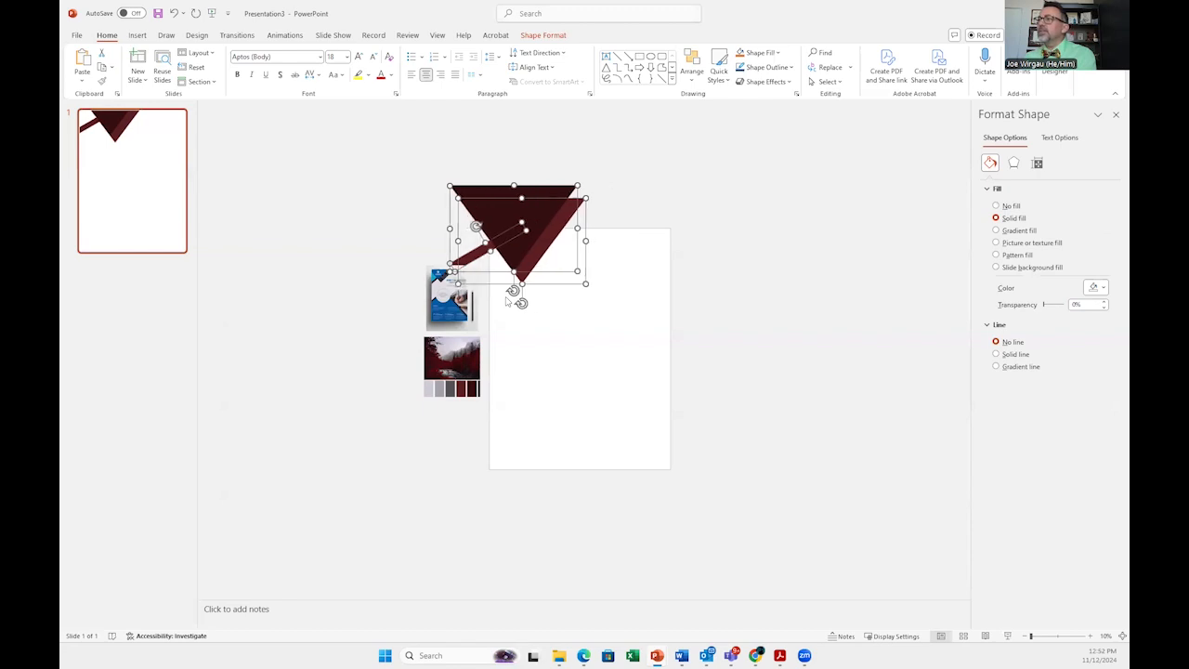
pyautogui.press('Right')
pyautogui.press('Right')
pyautogui.press('Down')
pyautogui.press('Down')
pyautogui.press('Down')
pyautogui.press('Down')
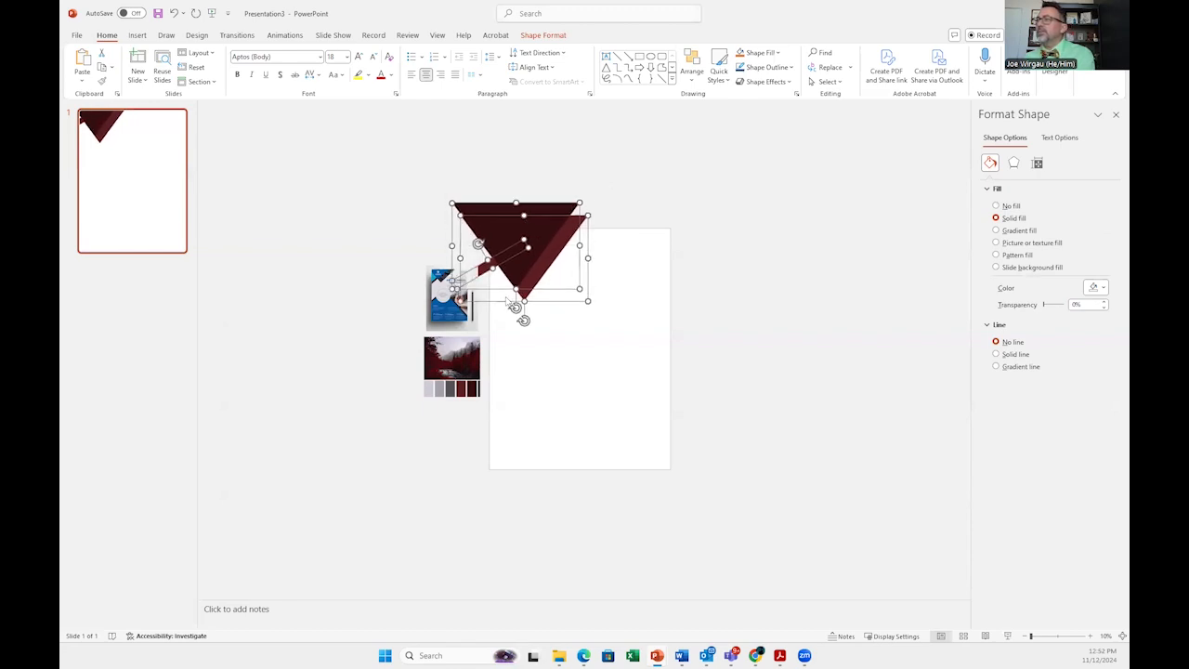
pyautogui.press('Right')
pyautogui.press('Right')
pyautogui.press('Right')
pyautogui.press('Right')
pyautogui.press('Right')
pyautogui.press('Left')
pyautogui.press('Left')
pyautogui.press('Left')
pyautogui.press('Left')
pyautogui.press('Left')
pyautogui.press('Left')
pyautogui.press('Left')
pyautogui.press('Left')
pyautogui.press('Left')
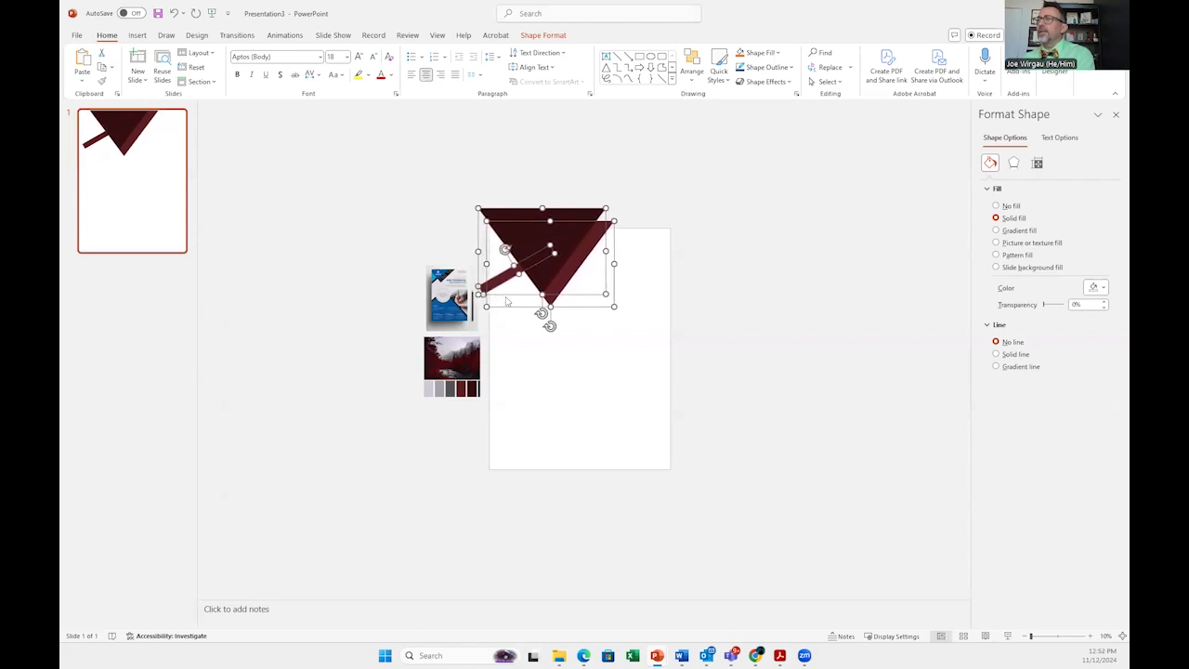
pyautogui.press('Left')
pyautogui.click(423, 200)
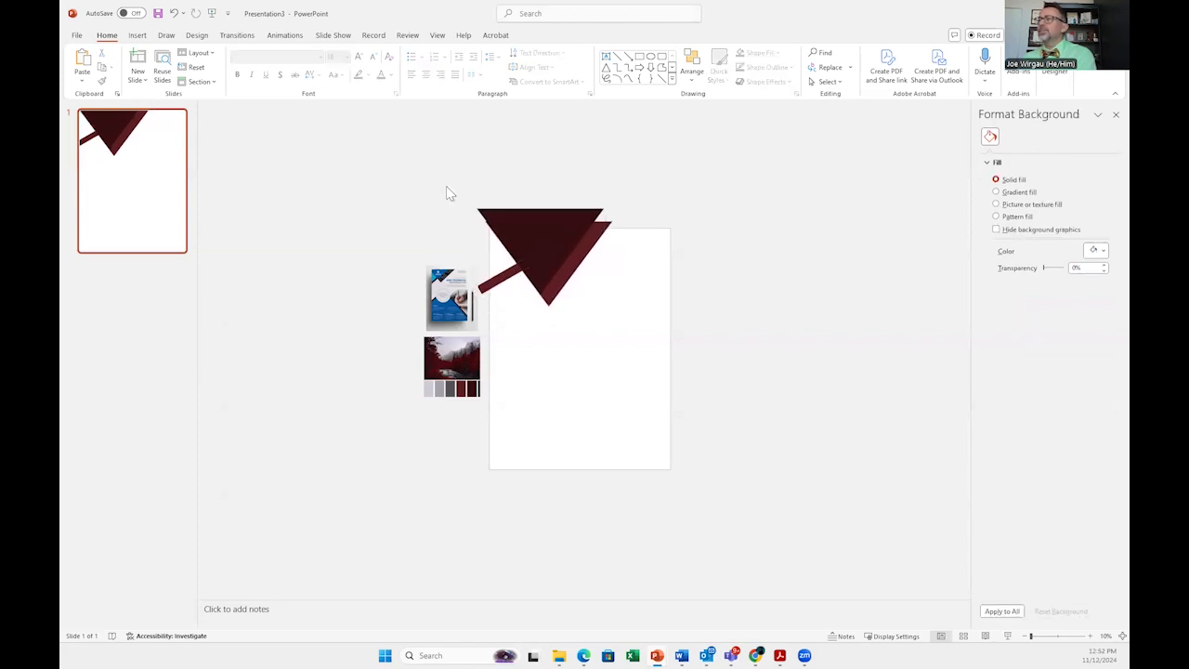
# Step: Draw a rectangle about 13 by 12 inches at the slide's upper left corner and rotate it to tilt
pyautogui.click(136, 35)
pyautogui.click(302, 74)
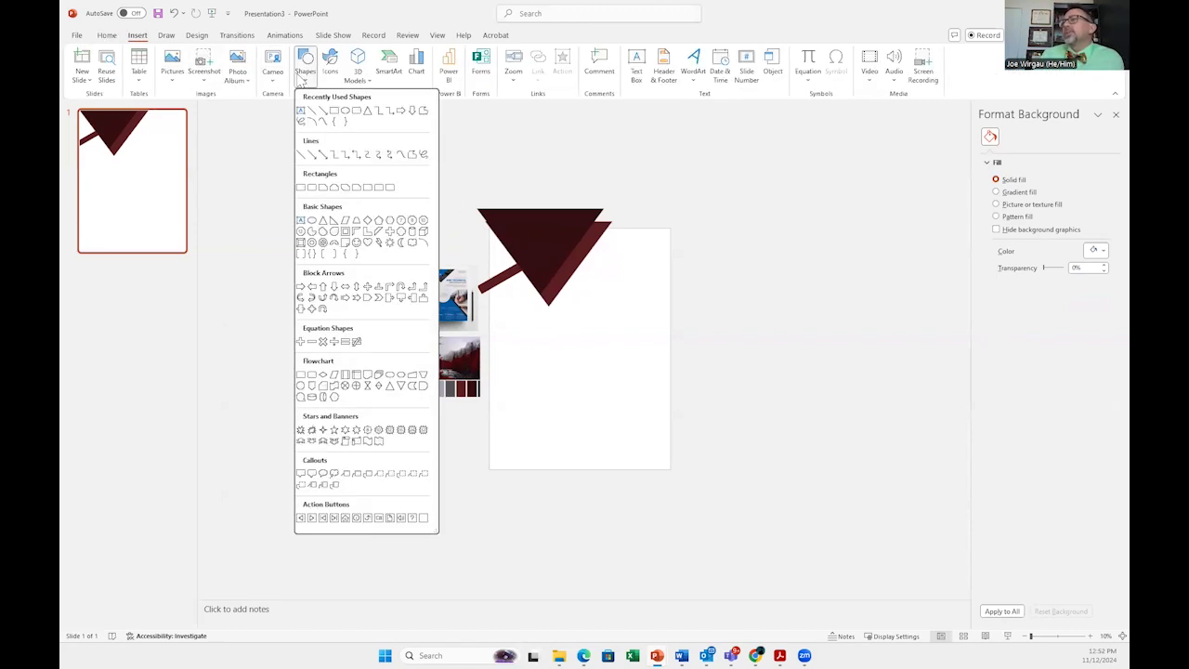
pyautogui.click(336, 117)
pyautogui.moveTo(494, 249)
pyautogui.mouseDown()
pyautogui.moveTo(477, 218)
pyautogui.moveTo(507, 223)
pyautogui.moveTo(513, 253)
pyautogui.mouseUp()
pyautogui.moveTo(483, 166); pyautogui.dragTo(459, 176)
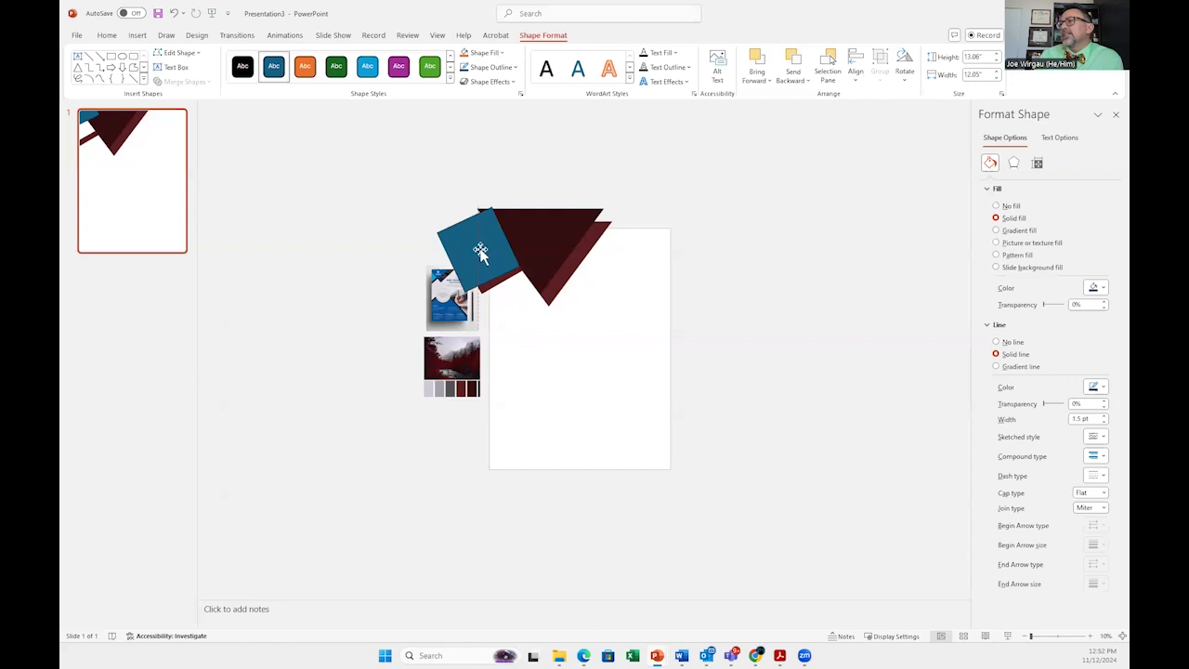
# Step: Send the rectangle to the back behind the triangles and bar
pyautogui.rightClick(481, 247)
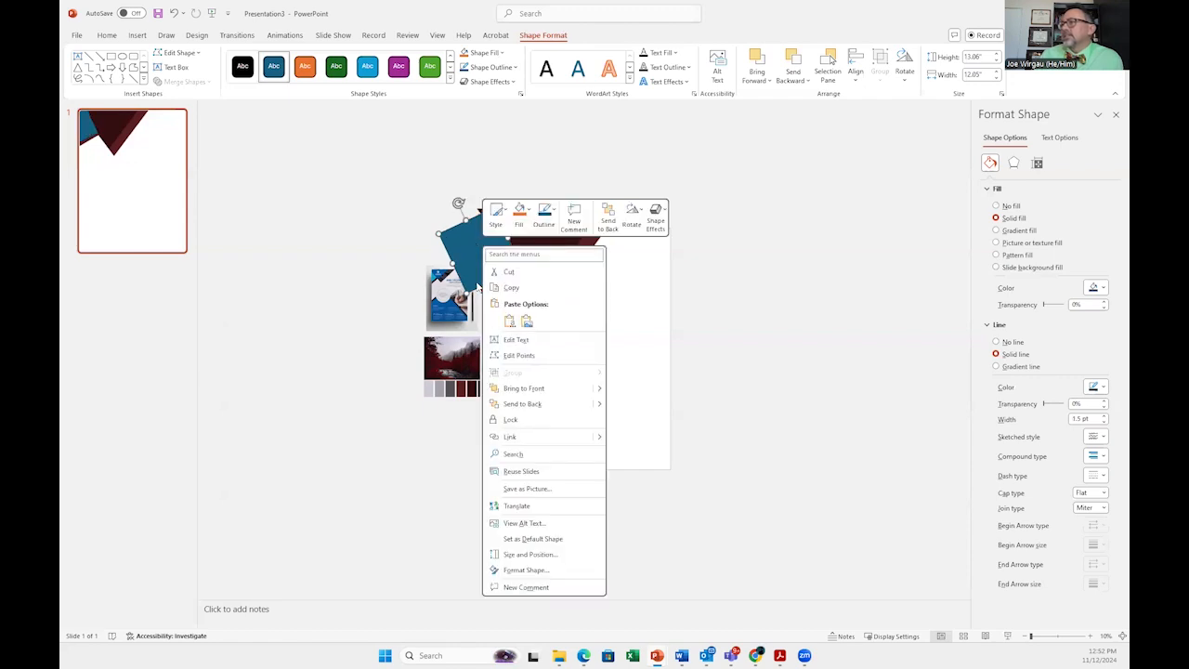
pyautogui.click(534, 400)
pyautogui.rightClick(472, 245)
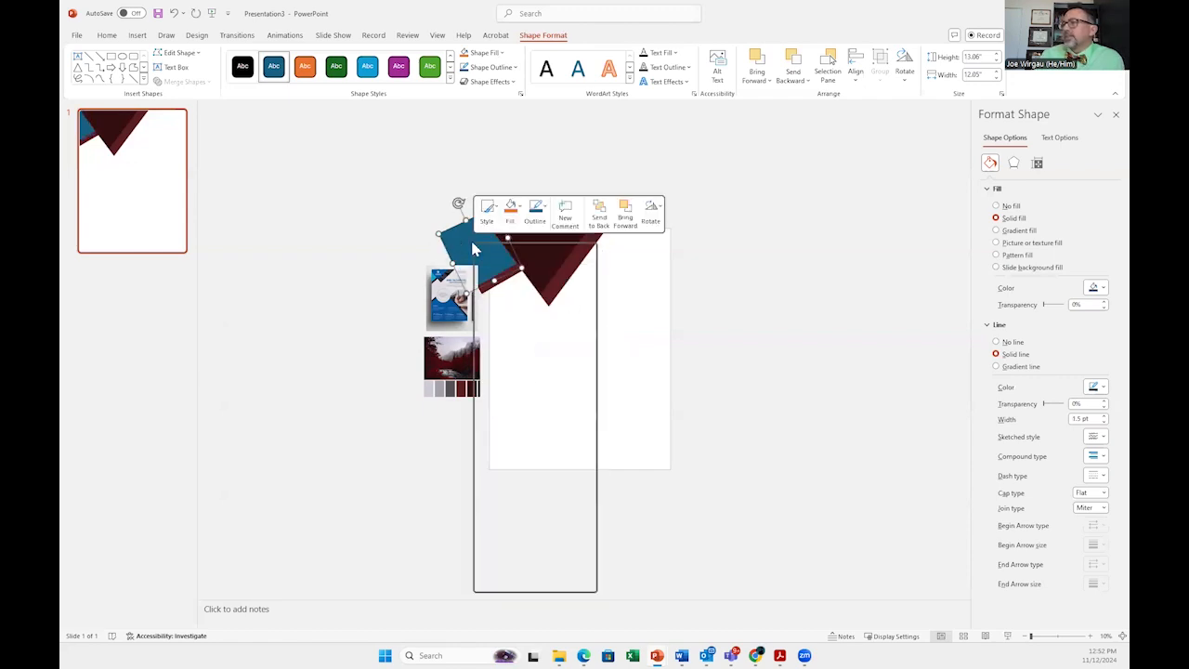
pyautogui.click(1075, 317)
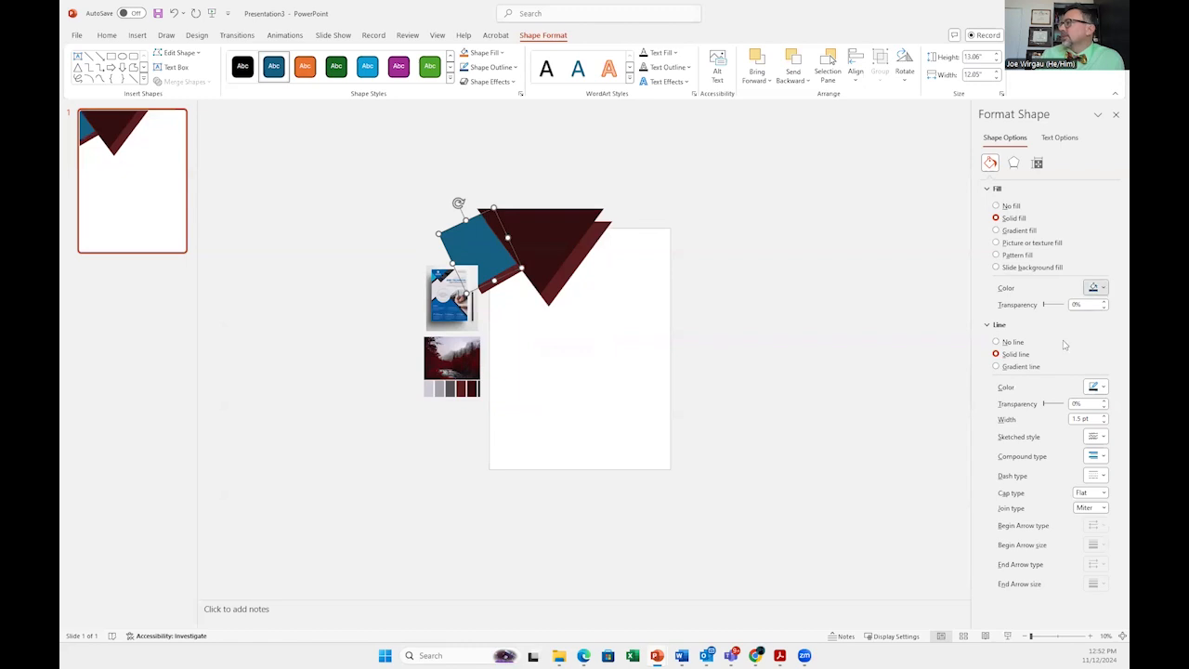
# Step: Try to fill the rectangle with a color sampled using the eyedropper
pyautogui.click(1102, 287)
pyautogui.click(1078, 481)
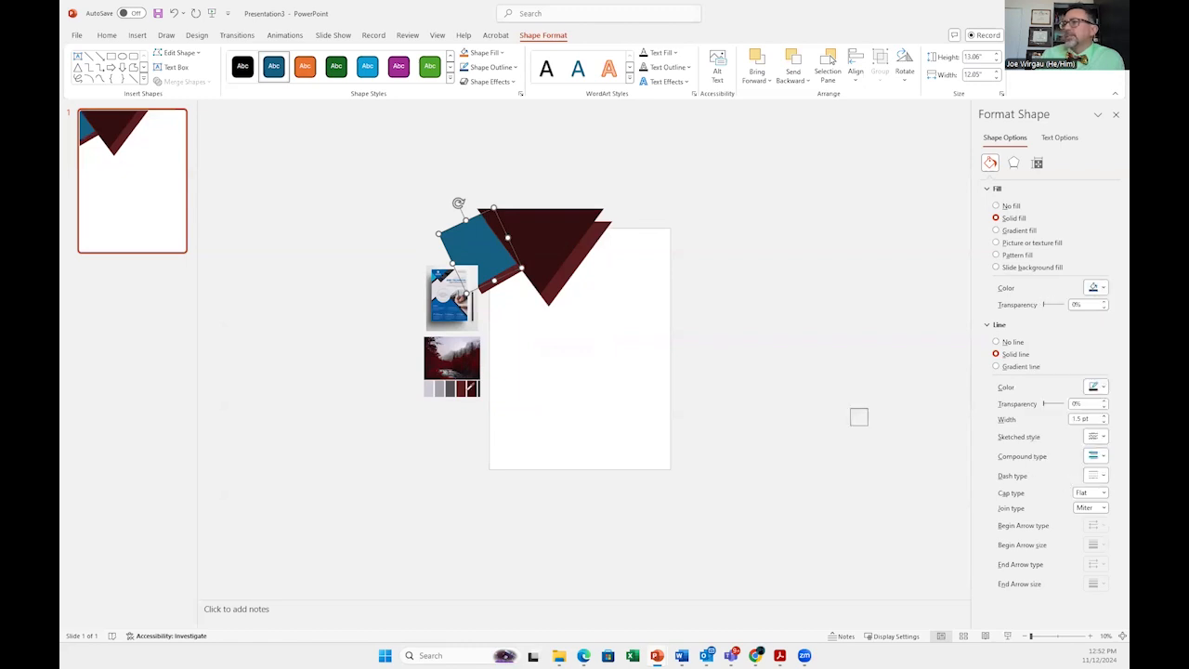
pyautogui.click(721, 316)
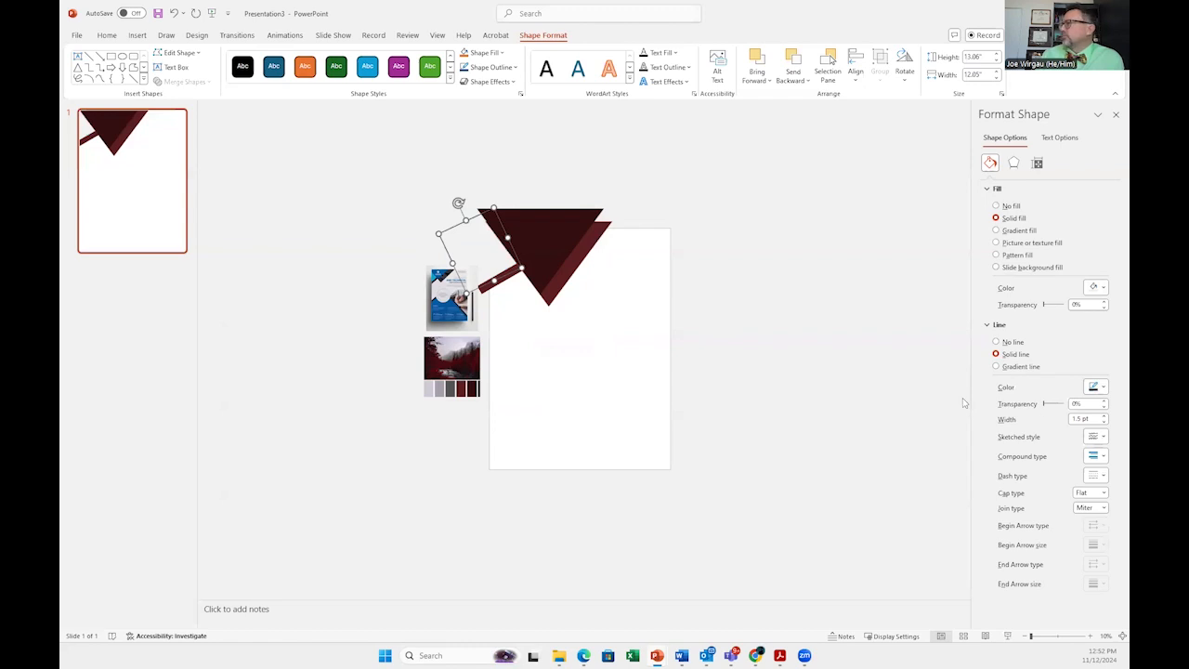
# Step: Remove the rectangle's outline
pyautogui.click(996, 343)
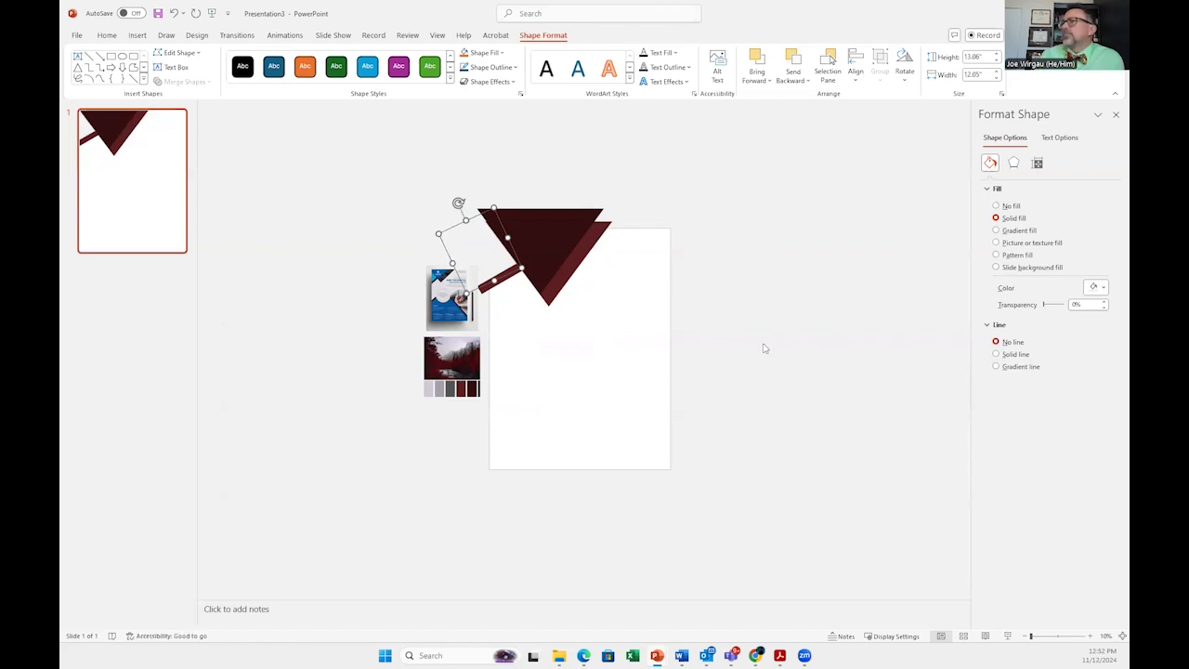
pyautogui.click(770, 359)
# Step: Fill the rectangle with a gray sampled from the palette swatches using the eyedropper
pyautogui.click(494, 259)
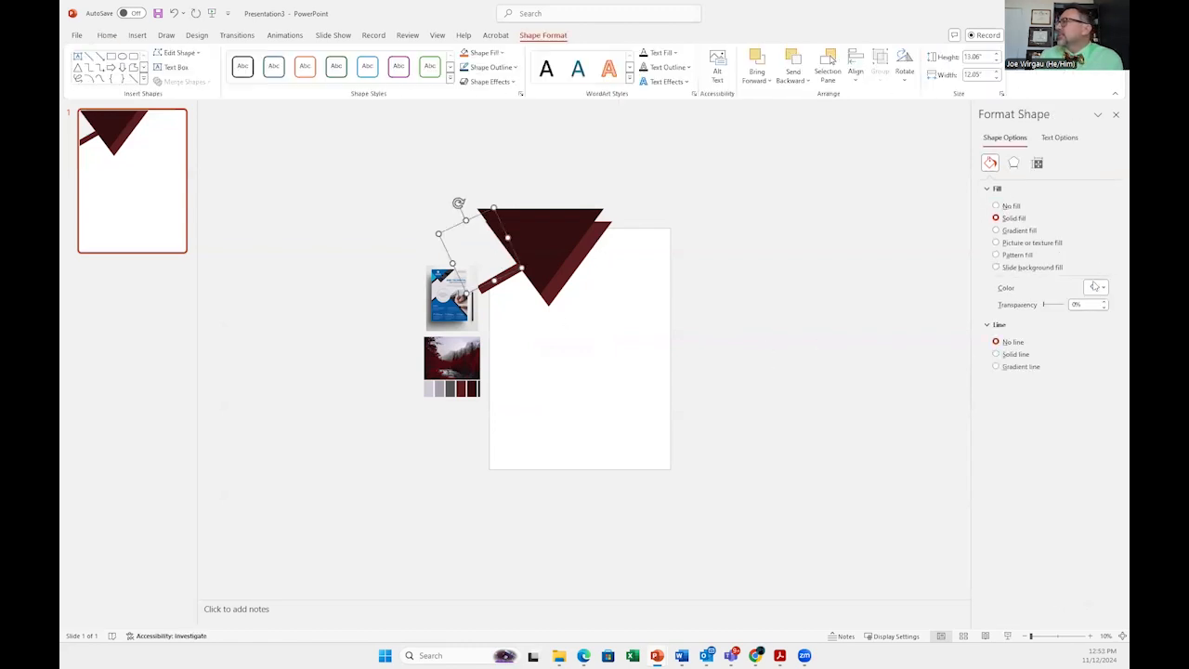
pyautogui.click(1104, 288)
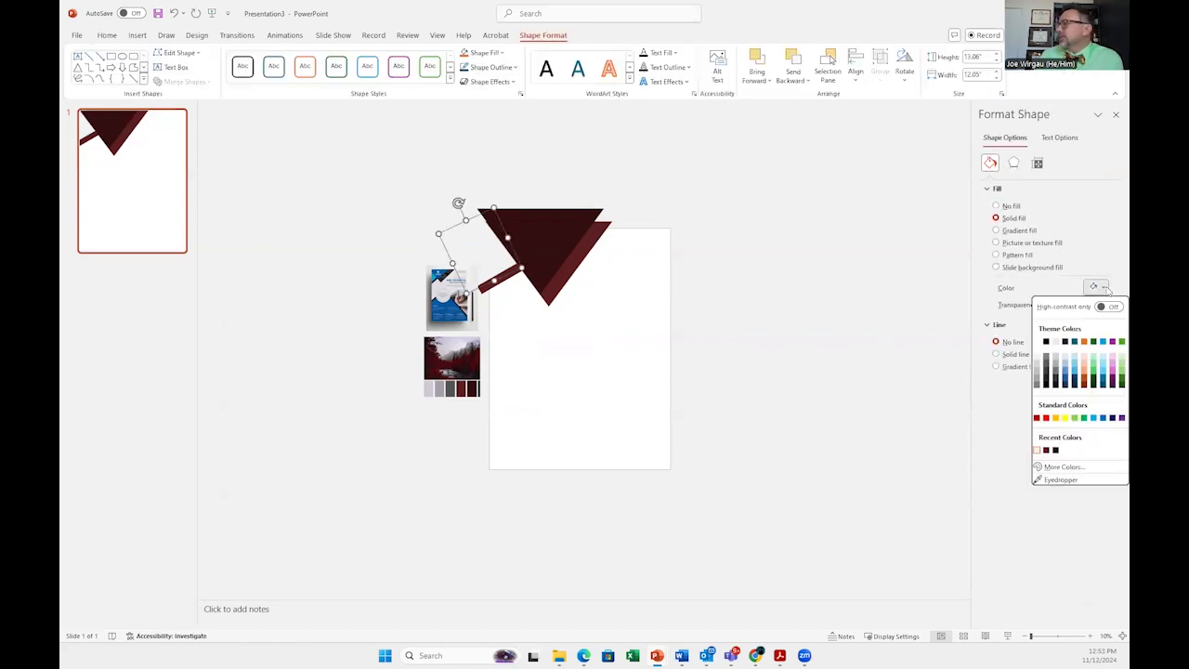
pyautogui.click(1059, 479)
pyautogui.click(451, 386)
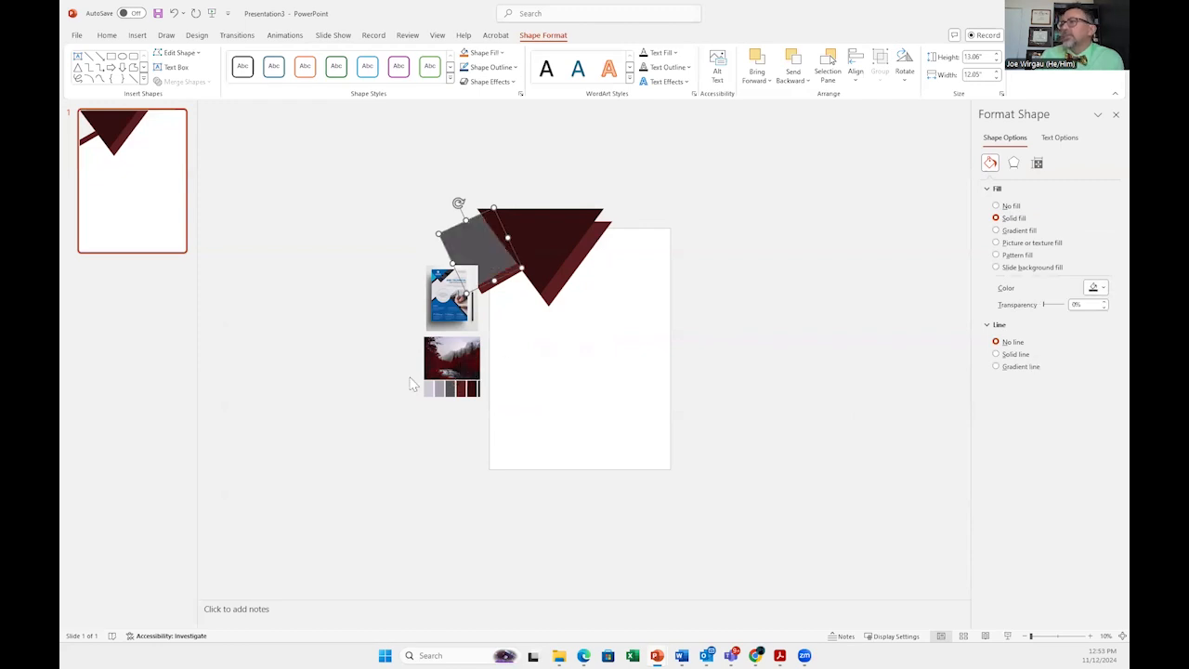
pyautogui.click(767, 481)
# Step: Preview the slide in Slide Show twice, returning to editing each time
pyautogui.click(1008, 636)
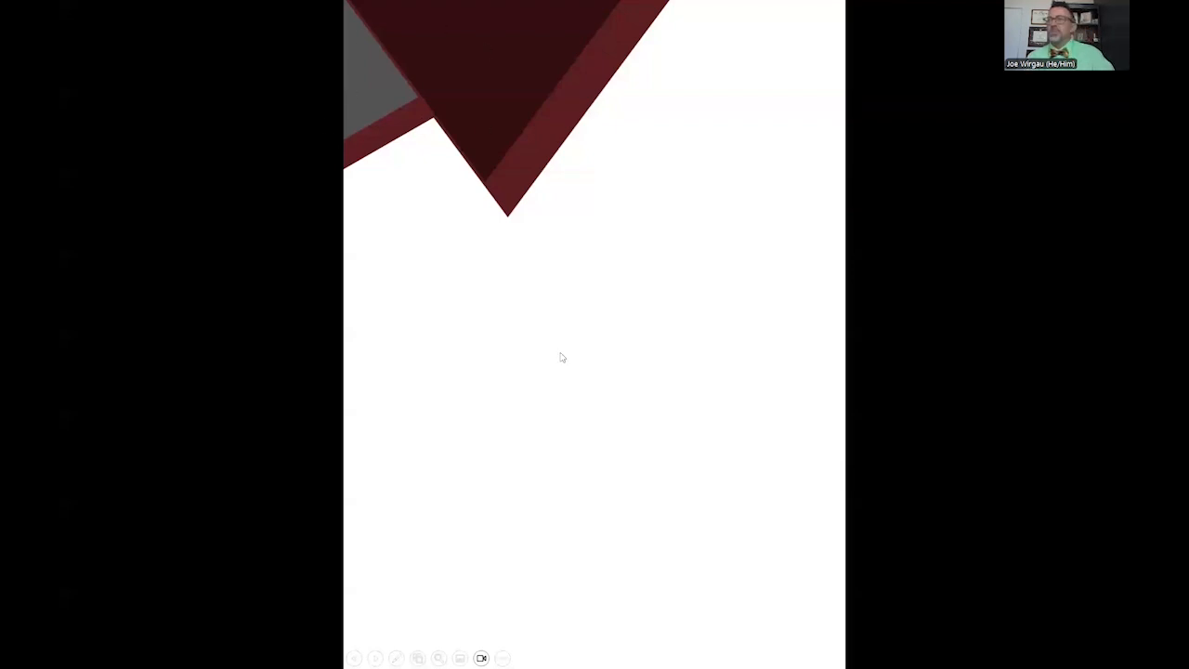
pyautogui.press('Escape')
pyautogui.click(515, 232)
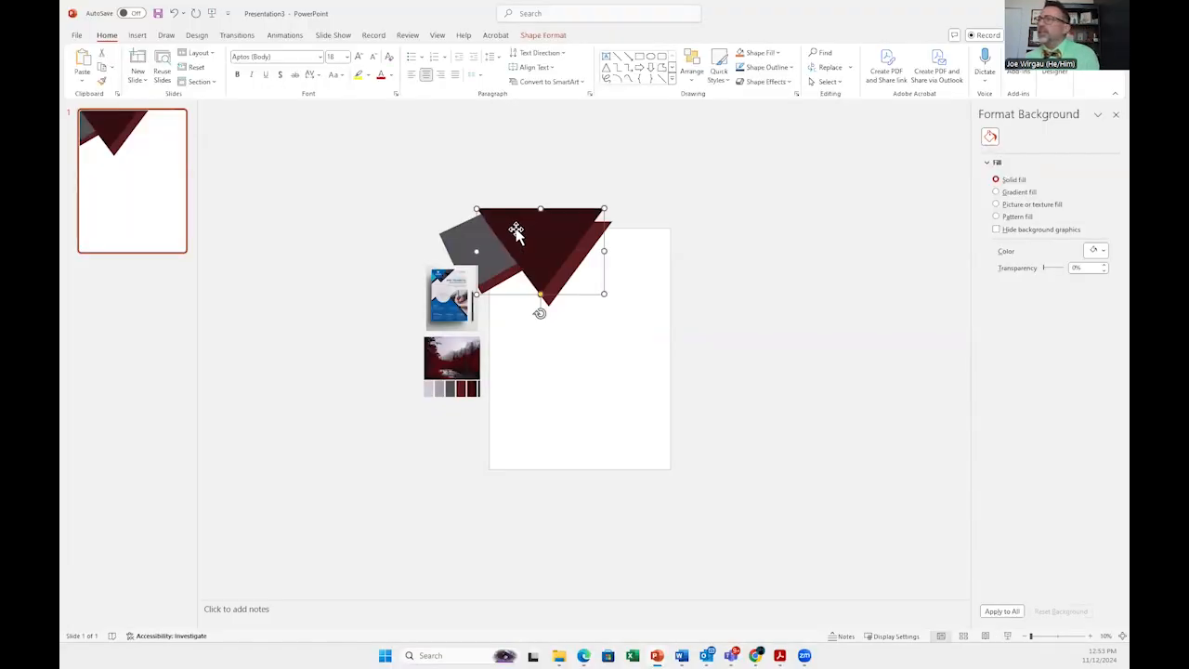
pyautogui.click(718, 349)
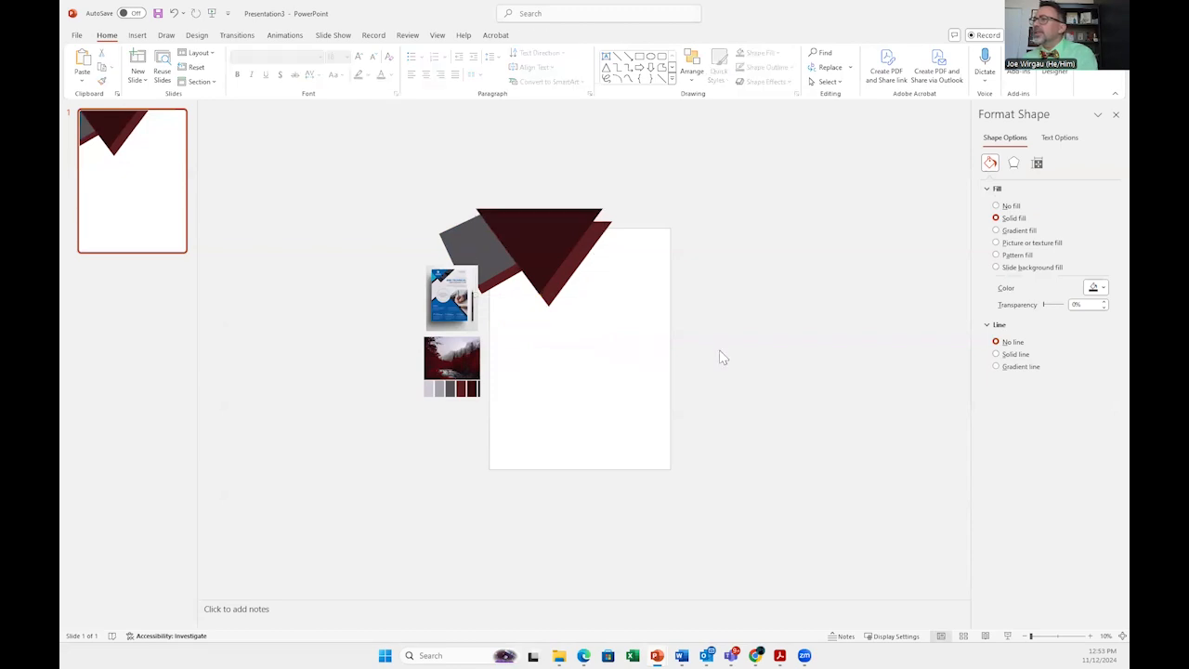
pyautogui.click(1007, 636)
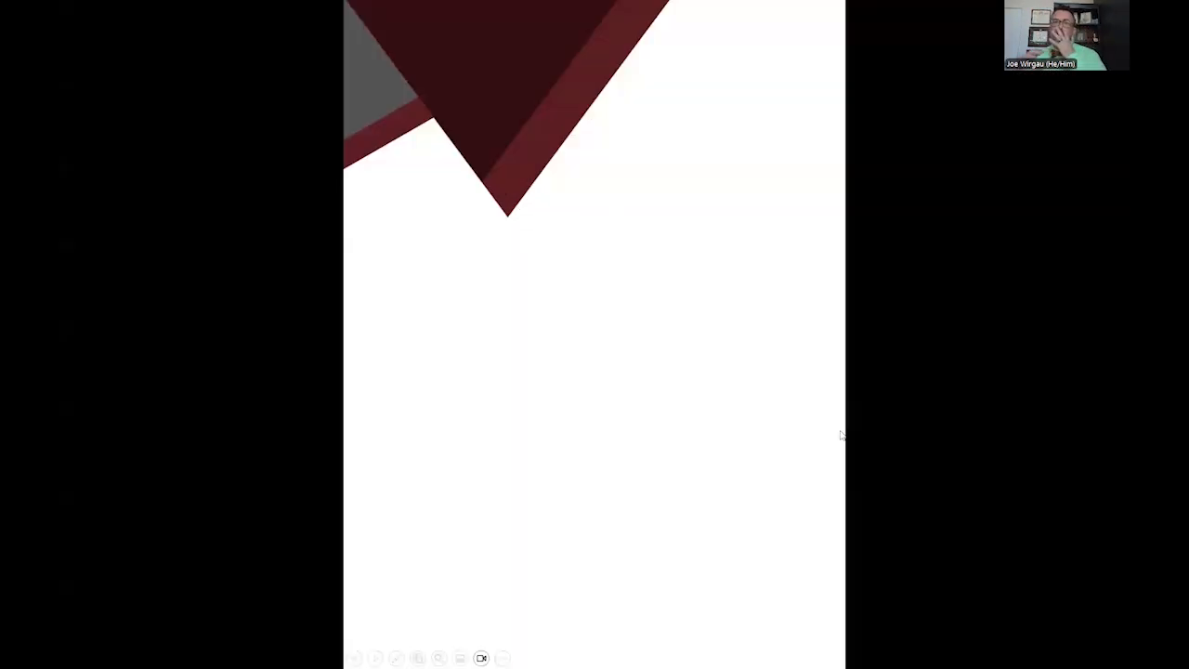
pyautogui.press('Escape')
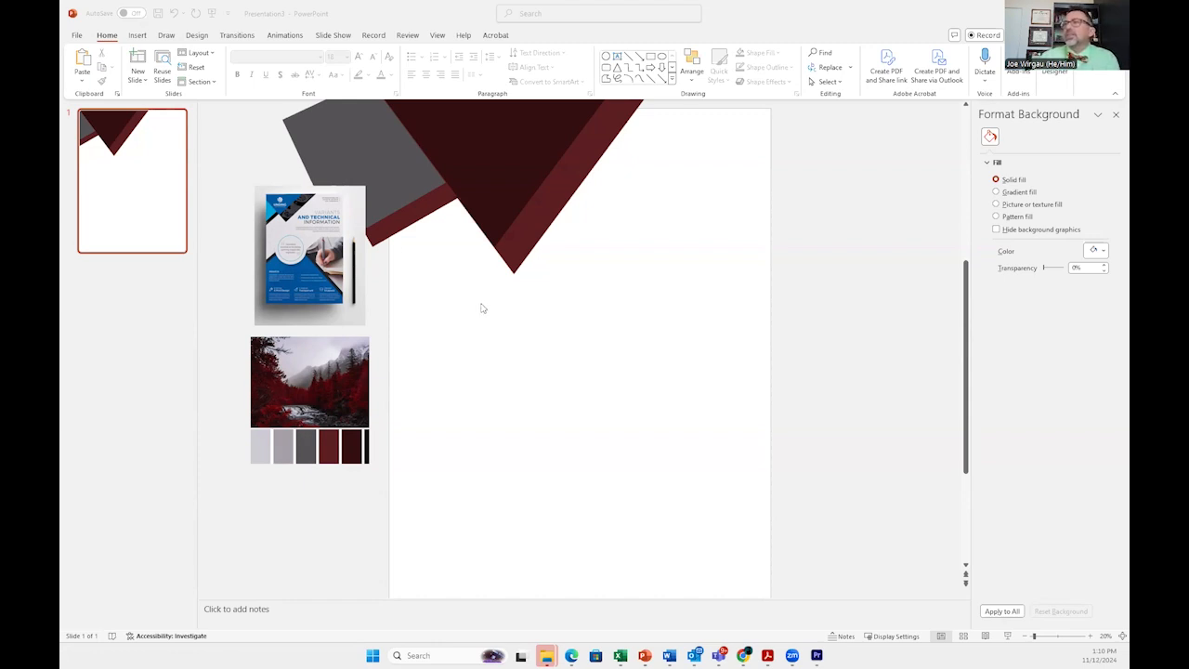
# Step: Draw an oval in the middle of the slide and size it to 10 by 10 inches
pyautogui.click(139, 39)
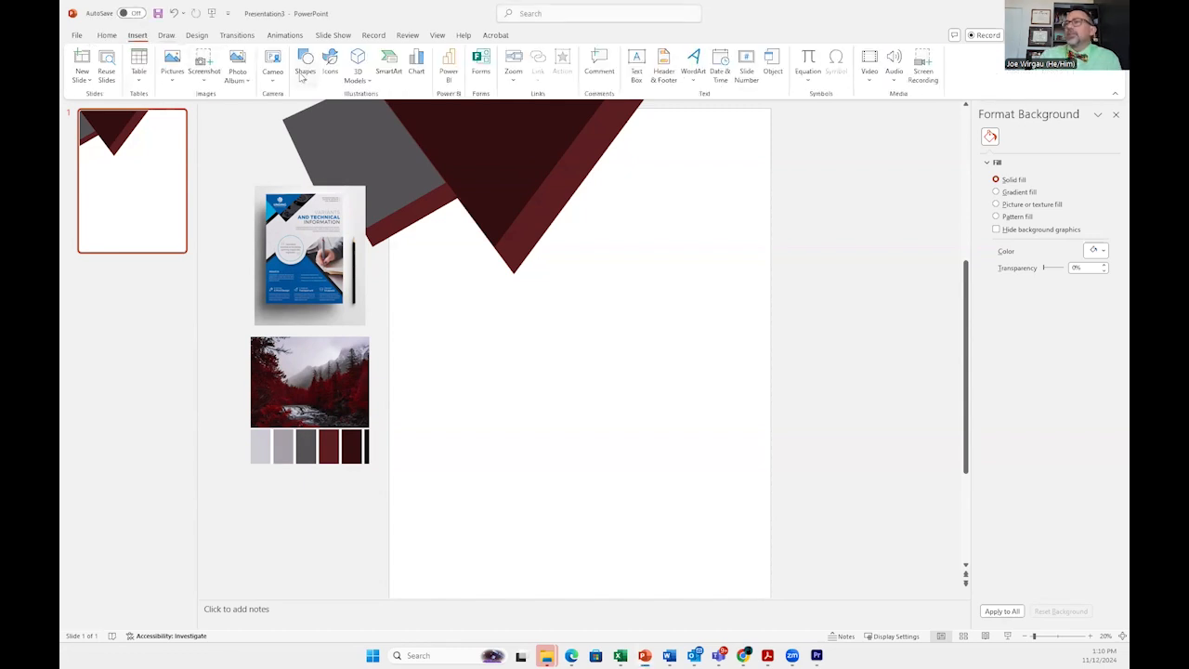
pyautogui.click(304, 74)
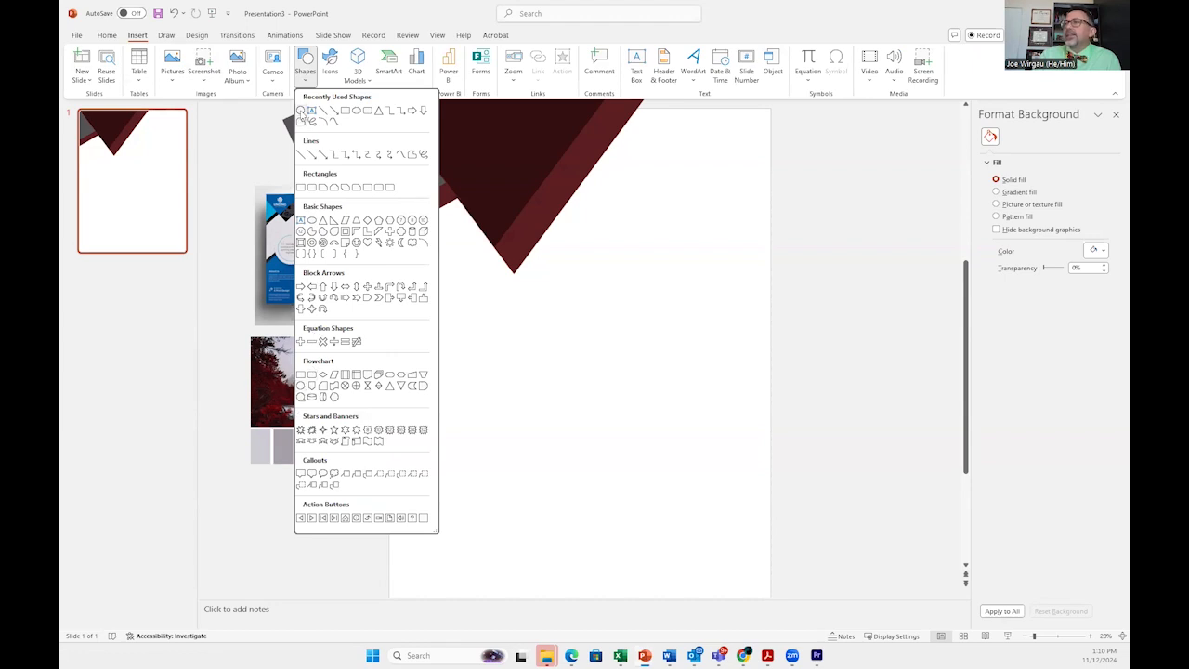
pyautogui.click(300, 110)
pyautogui.moveTo(533, 307); pyautogui.dragTo(642, 406)
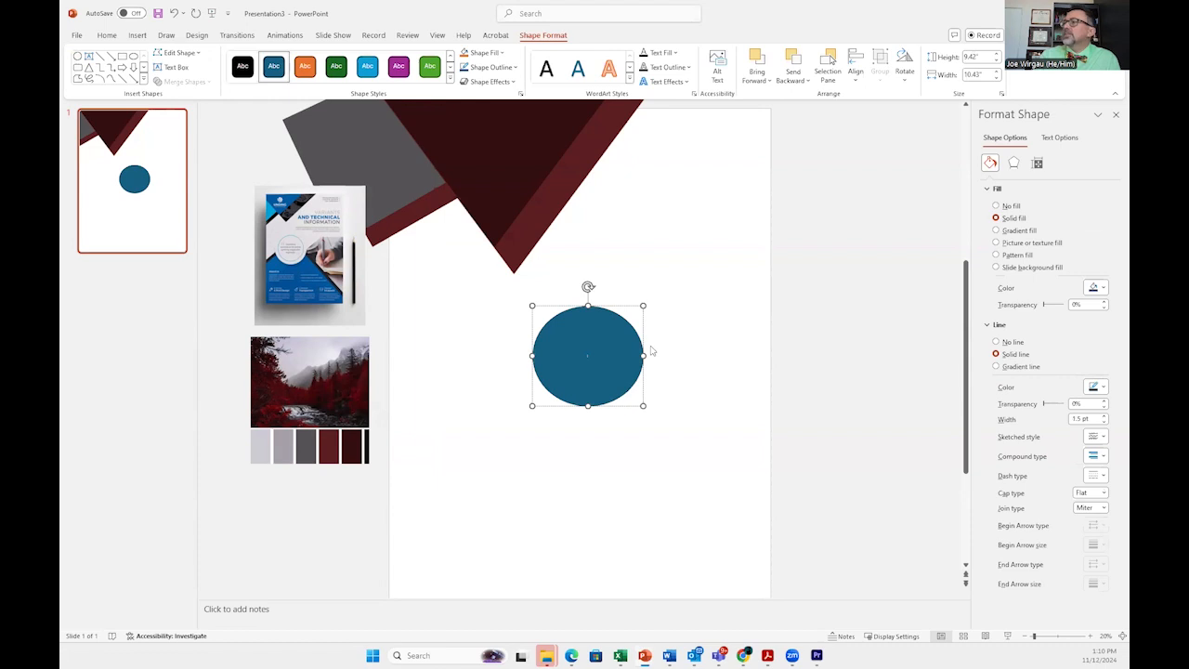
pyautogui.click(971, 57)
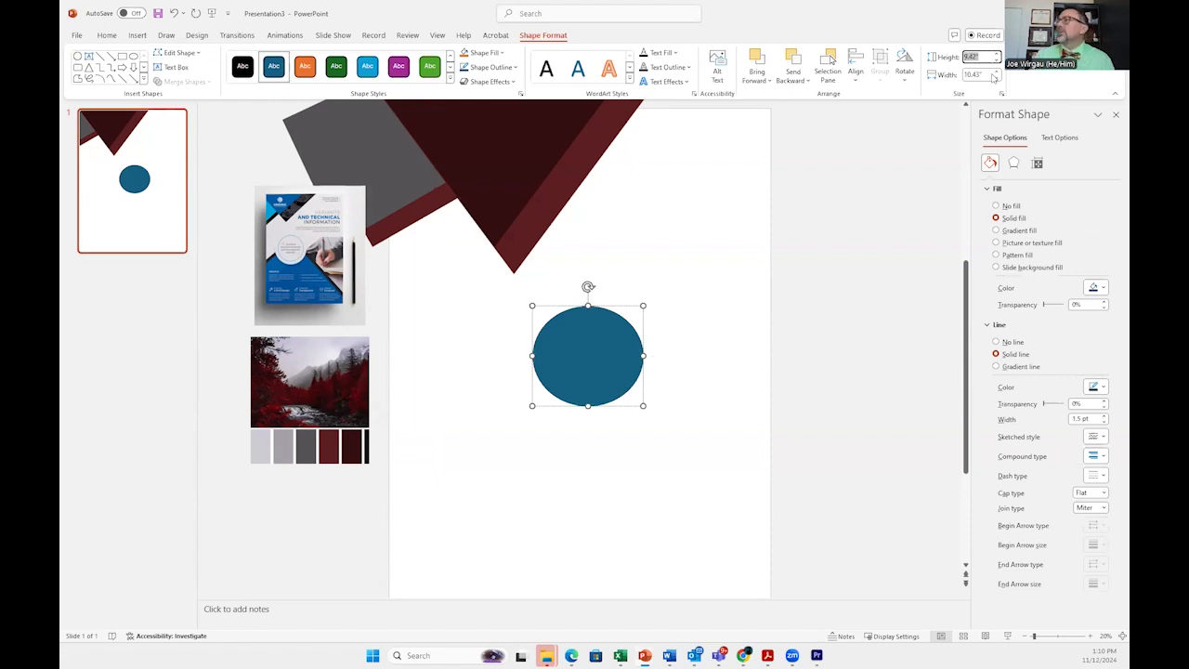
pyautogui.write('10')
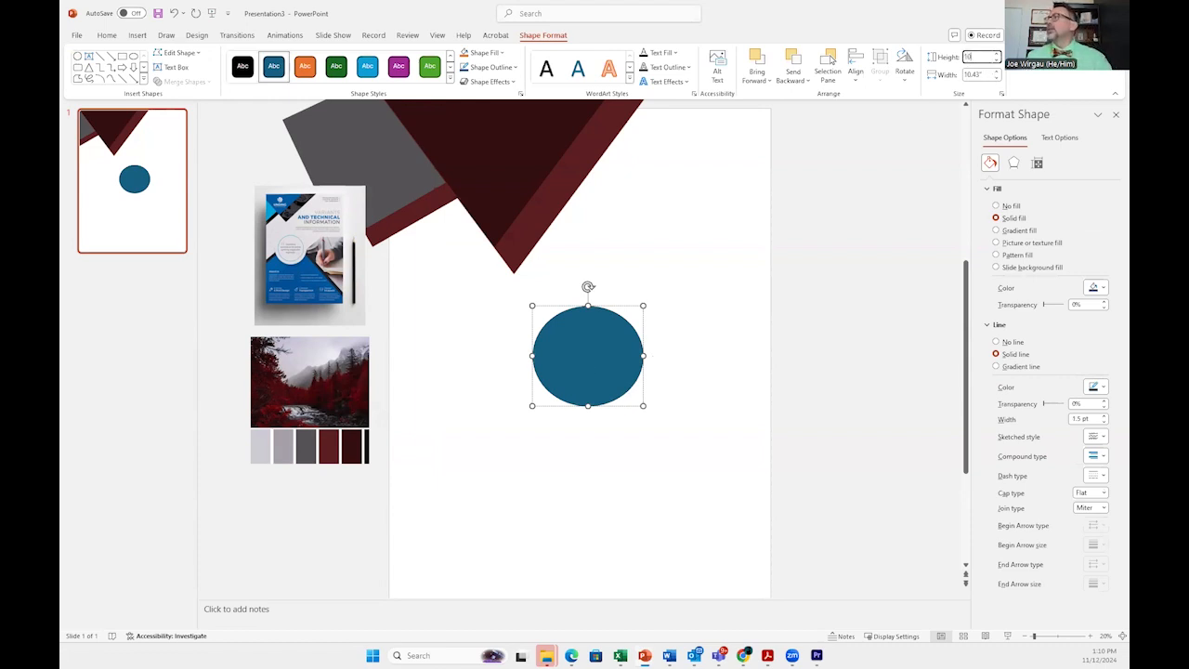
pyautogui.click(976, 75)
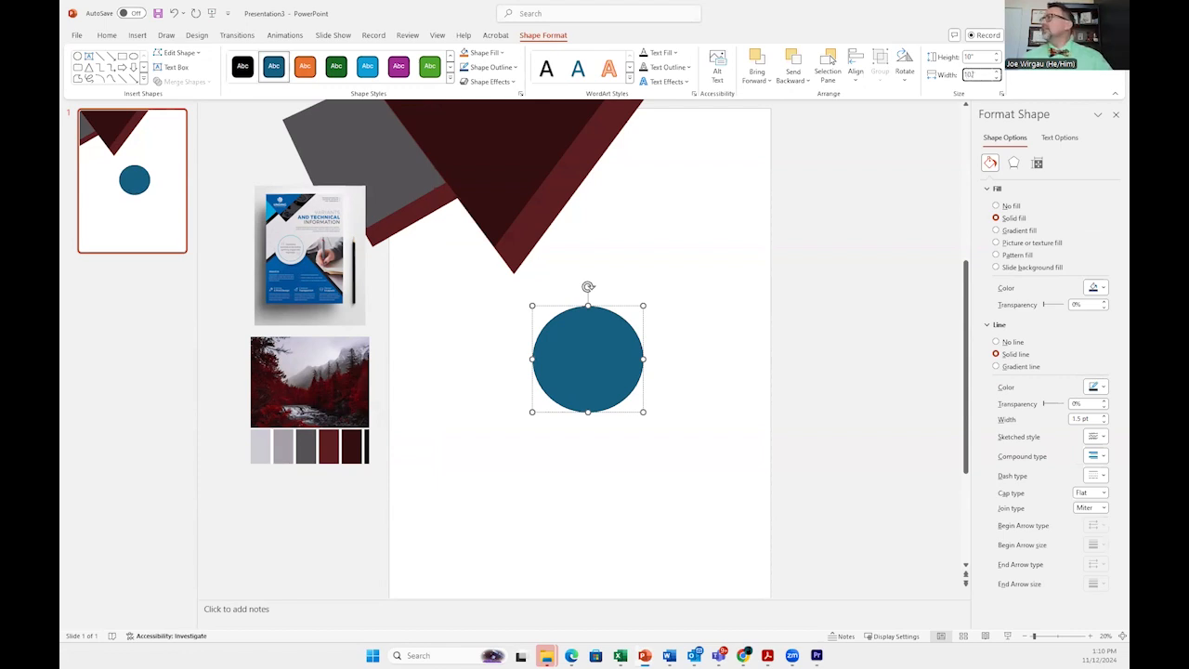
pyautogui.click(674, 414)
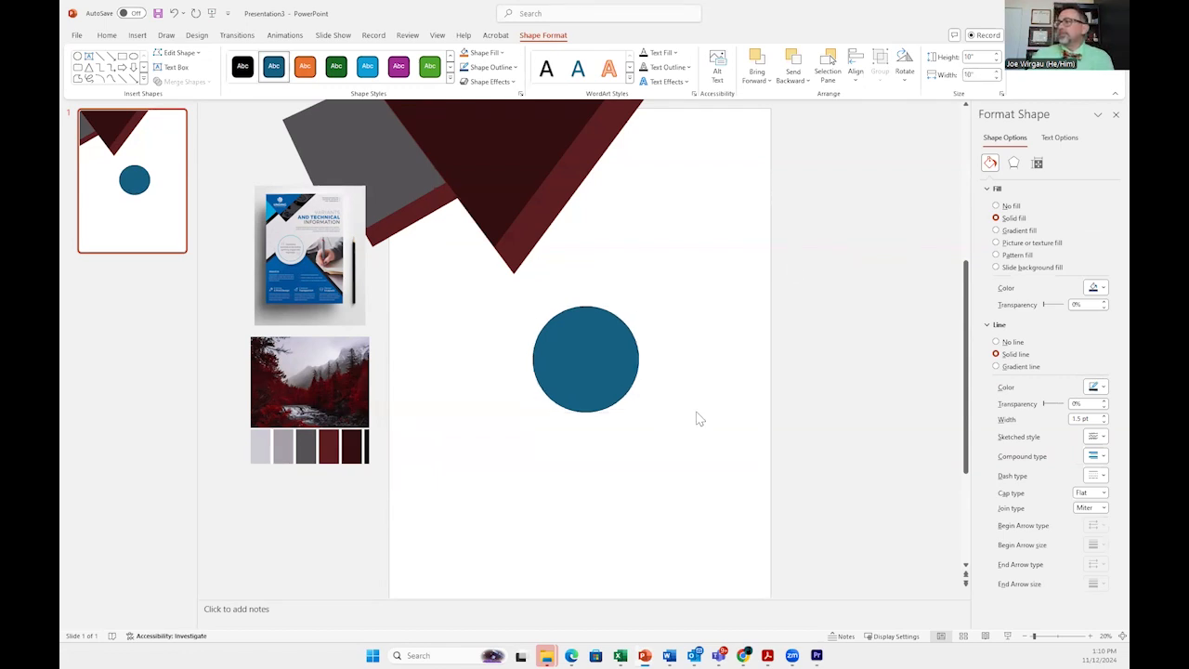
# Step: Give the circle a 10 pt outline colored dark red sampled from the palette
pyautogui.click(595, 374)
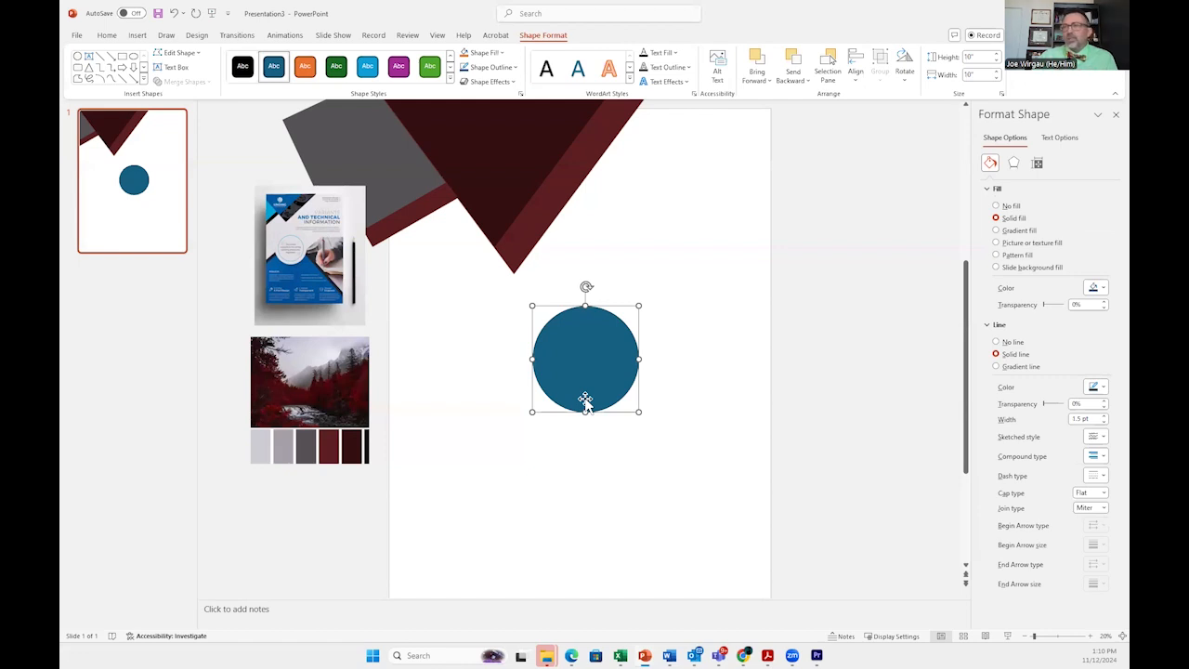
pyautogui.click(1102, 416)
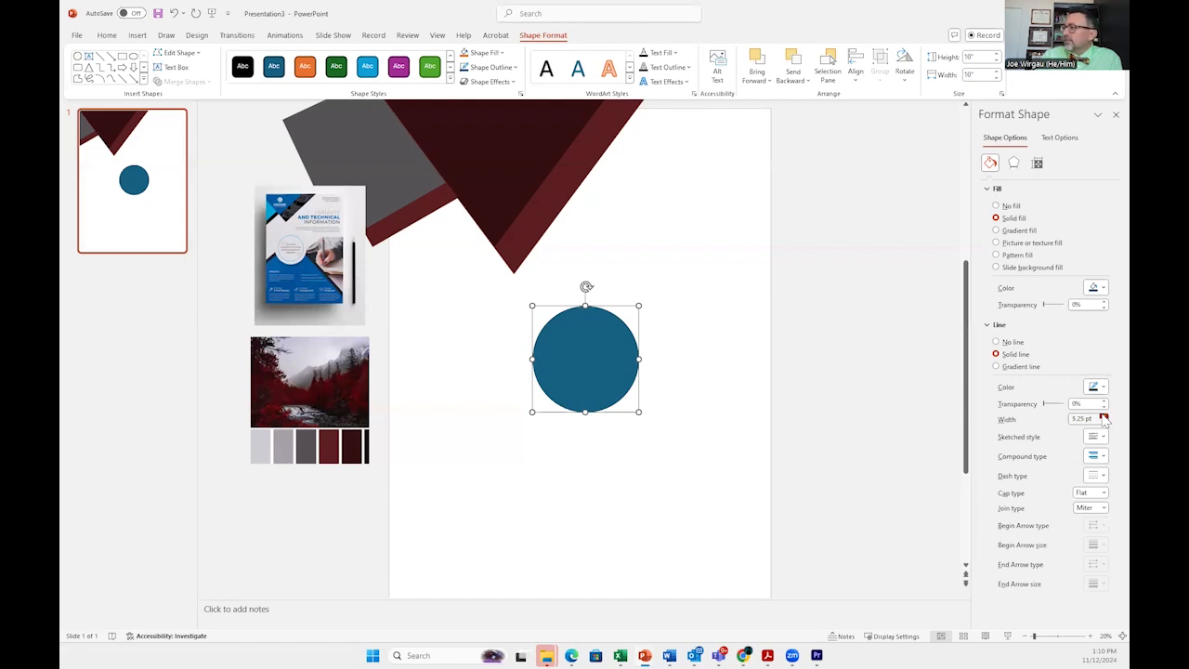
pyautogui.click(1103, 415)
pyautogui.click(1102, 415)
pyautogui.click(1103, 416)
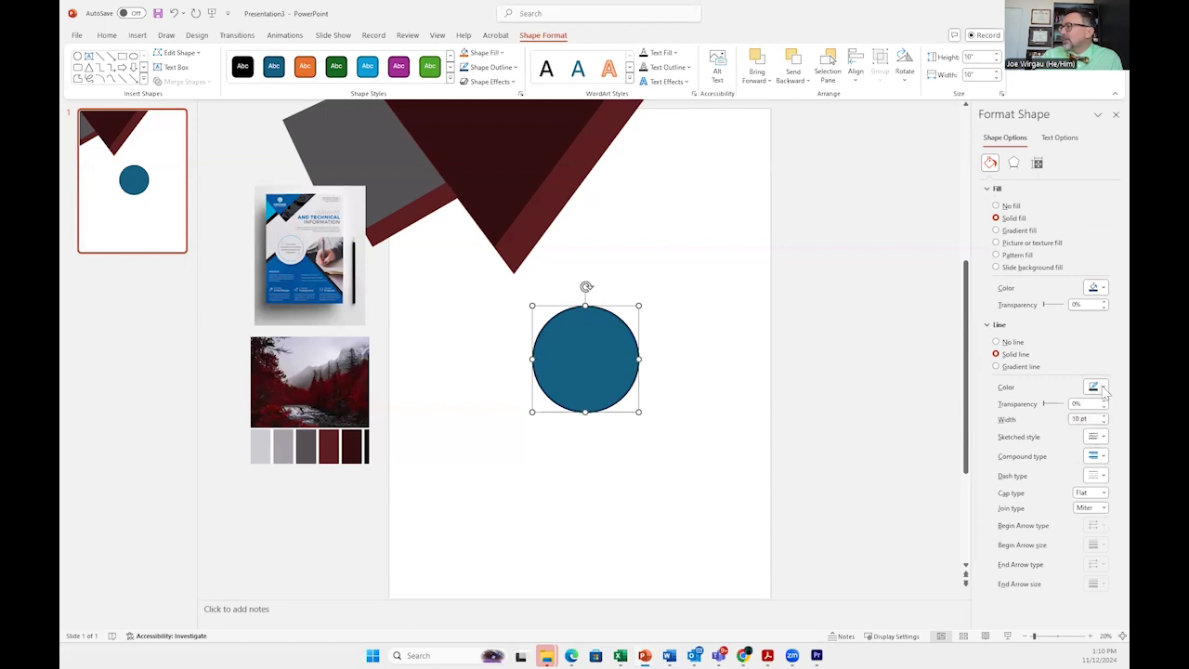
pyautogui.click(1104, 392)
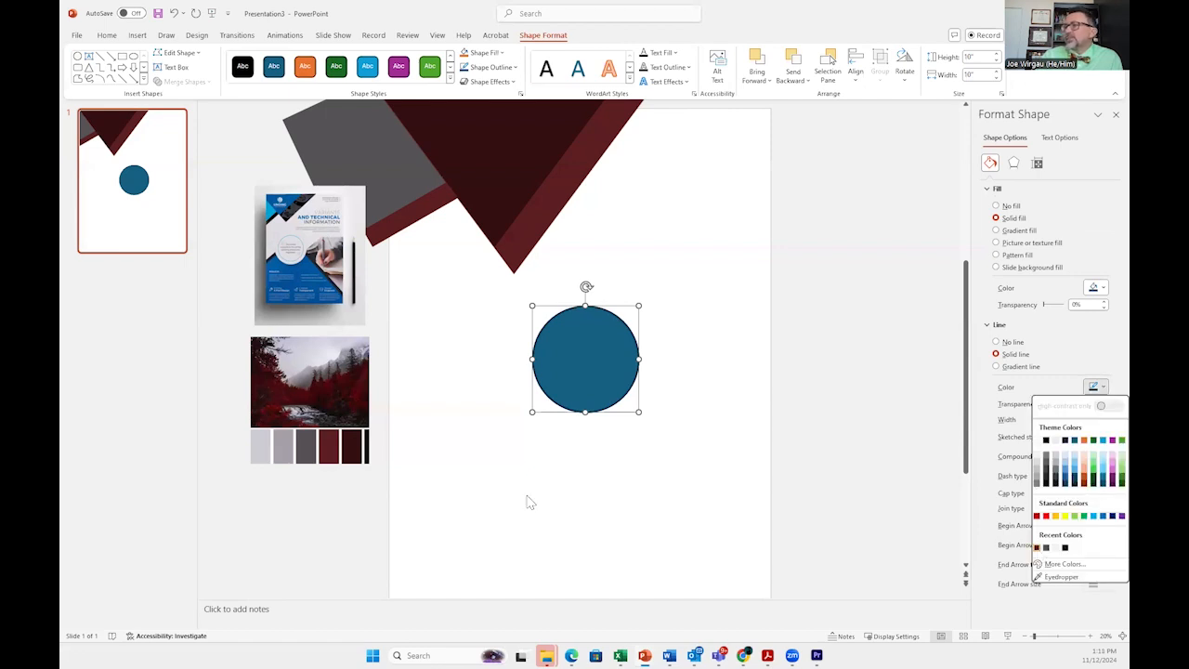
pyautogui.click(359, 487)
pyautogui.click(642, 392)
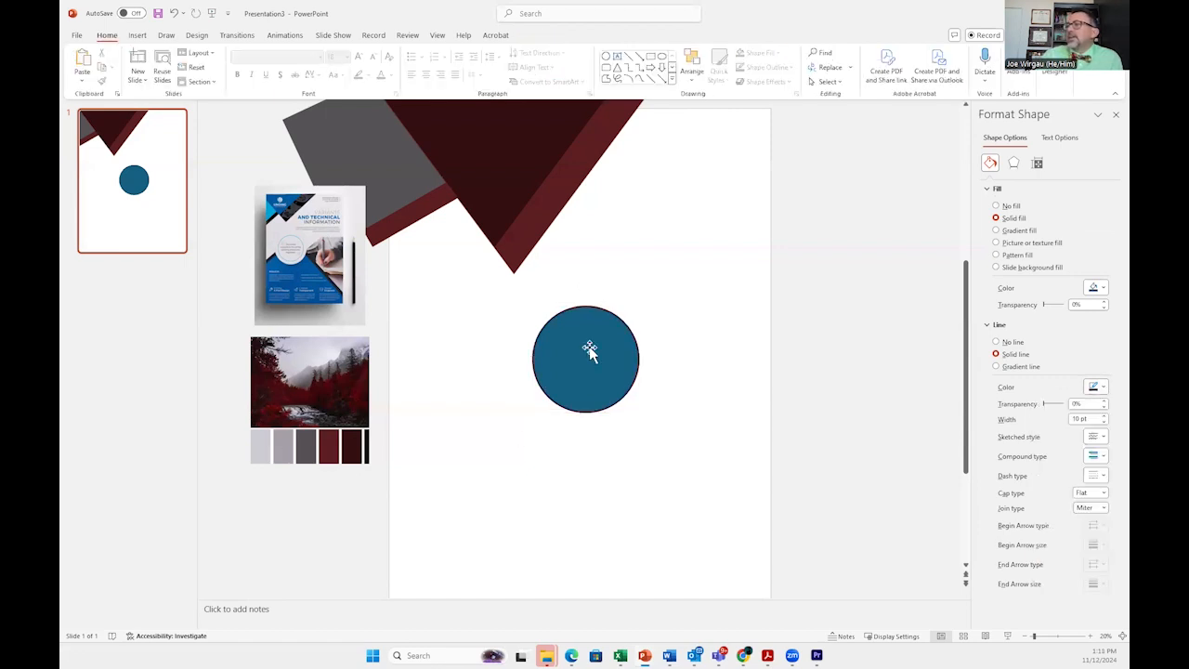
# Step: Switch the circle's fill to a picture or texture fill
pyautogui.click(591, 351)
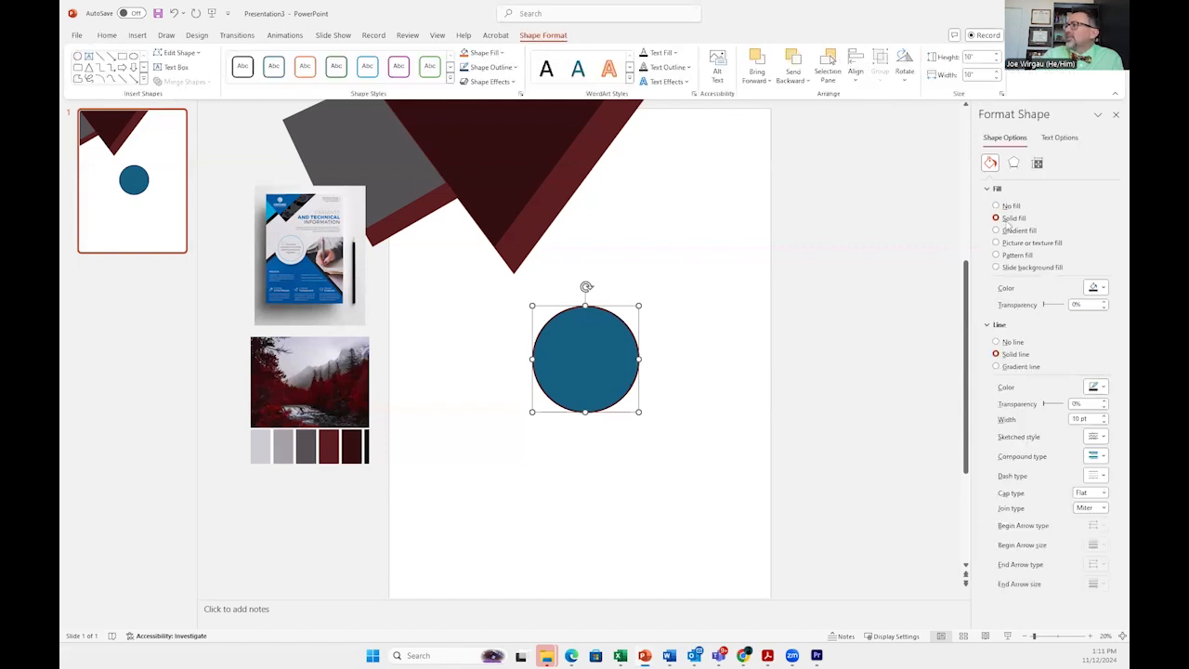
pyautogui.click(996, 242)
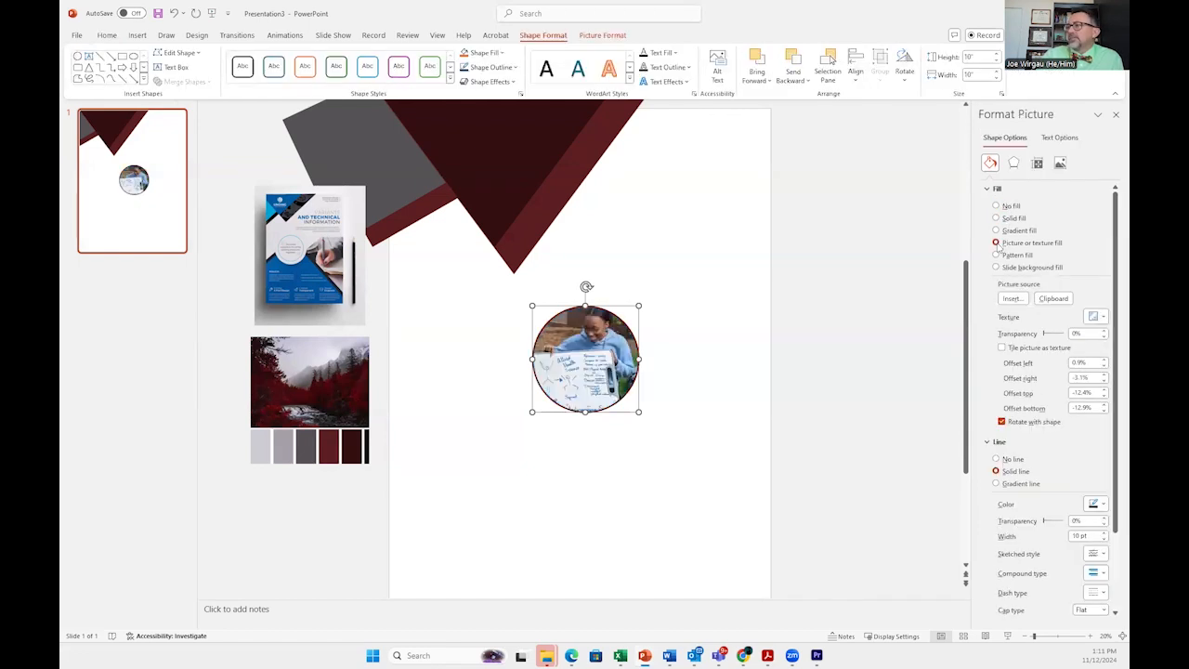